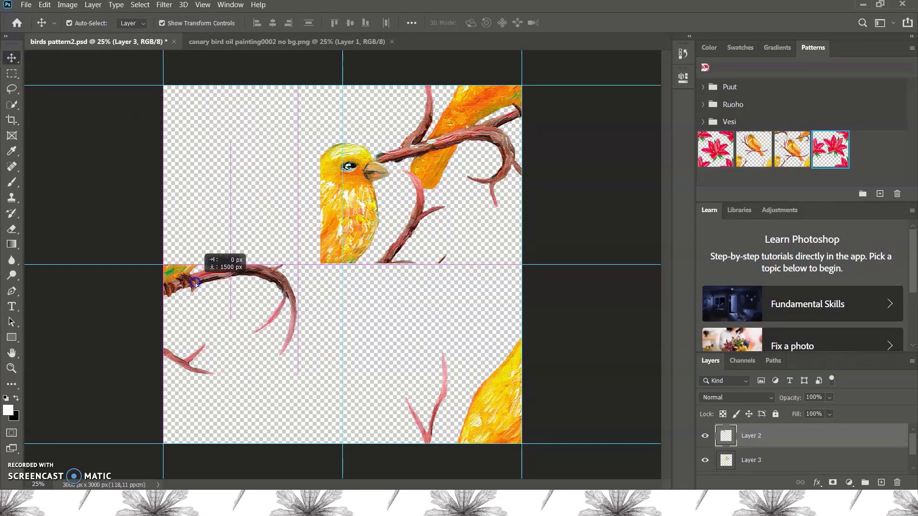
# - Arrange the copied canary tiles into repeating columns and fill the bottom layer with black
pyautogui.moveTo(353, 226); pyautogui.dragTo(226, 227)
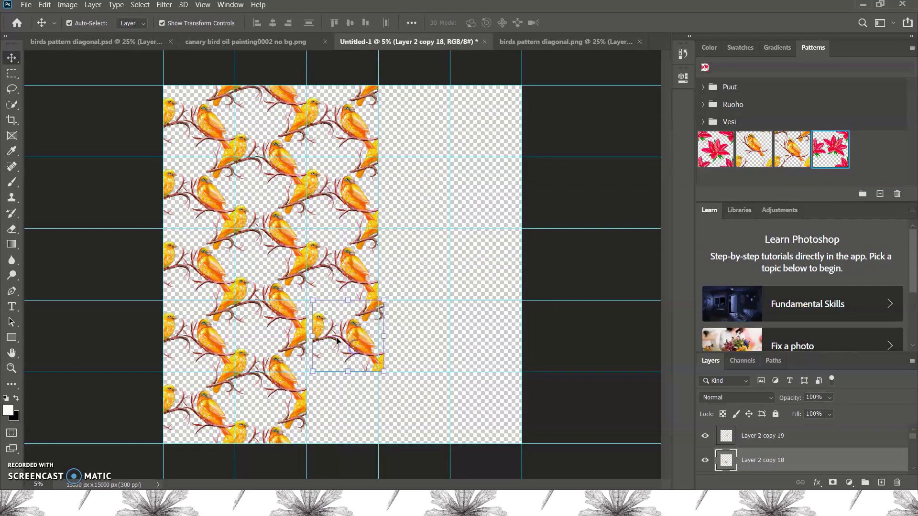
pyautogui.moveTo(276, 220)
pyautogui.mouseDown()
pyautogui.moveTo(348, 327)
pyautogui.moveTo(348, 399)
pyautogui.moveTo(419, 126)
pyautogui.mouseUp()
pyautogui.moveTo(280, 308)
pyautogui.mouseDown()
pyautogui.moveTo(420, 198)
pyautogui.moveTo(415, 366)
pyautogui.mouseUp()
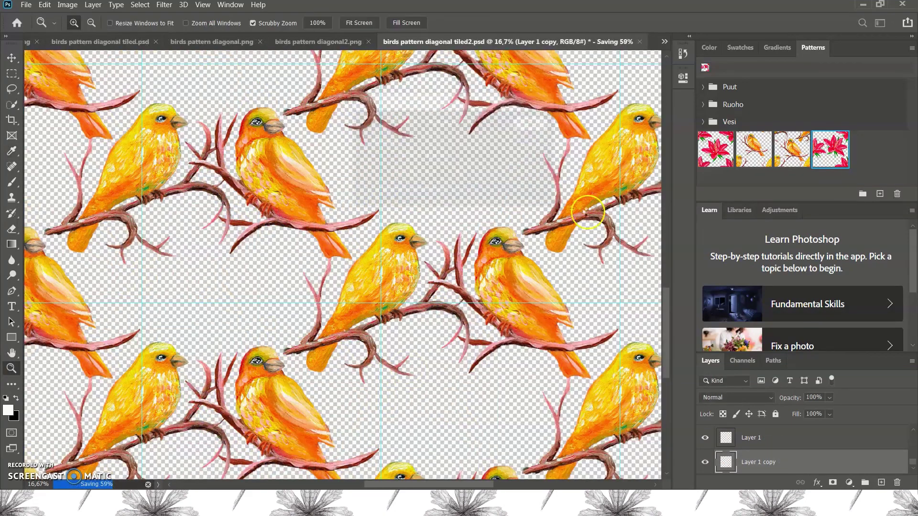
pyautogui.hotkey('ctrl', 'BackSpace')
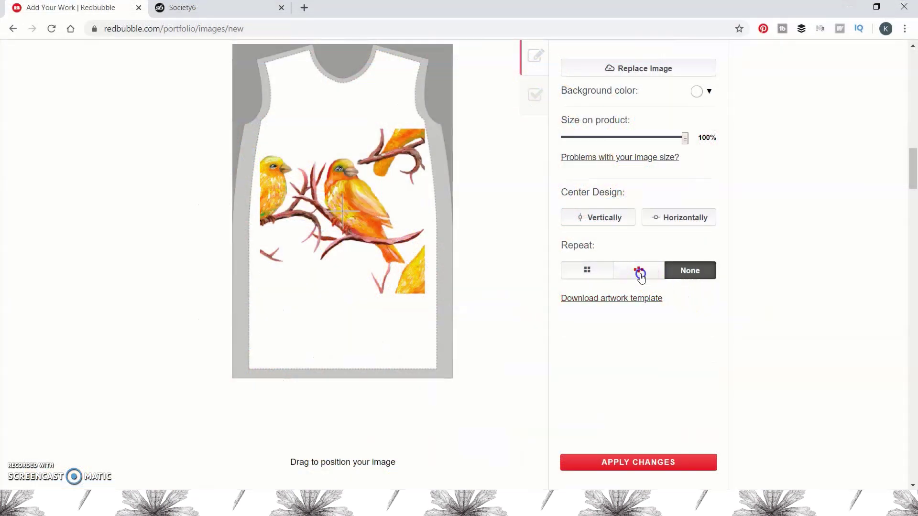
# - Set the Redbubble dress design to a half-drop repeat at 34% size
pyautogui.click(640, 272)
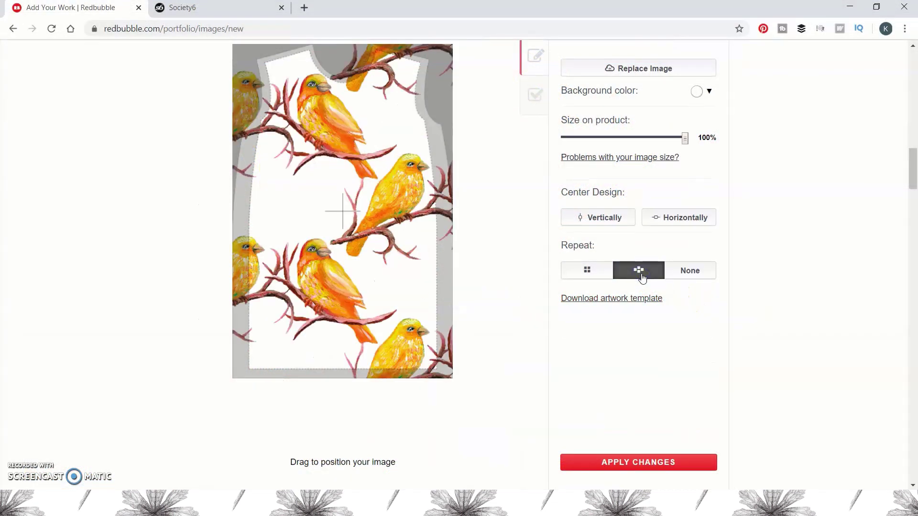
pyautogui.scroll(1, 646, 244)
pyautogui.click(615, 196)
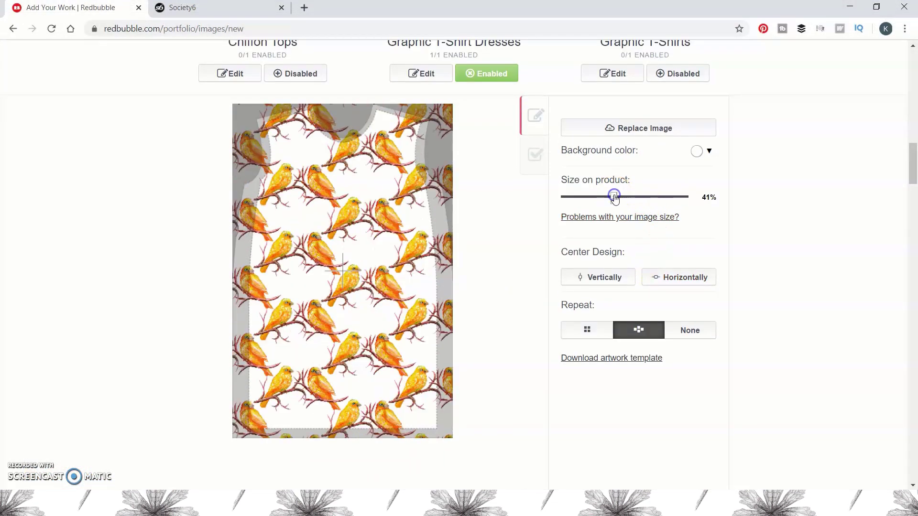
pyautogui.moveTo(611, 203); pyautogui.dragTo(606, 201)
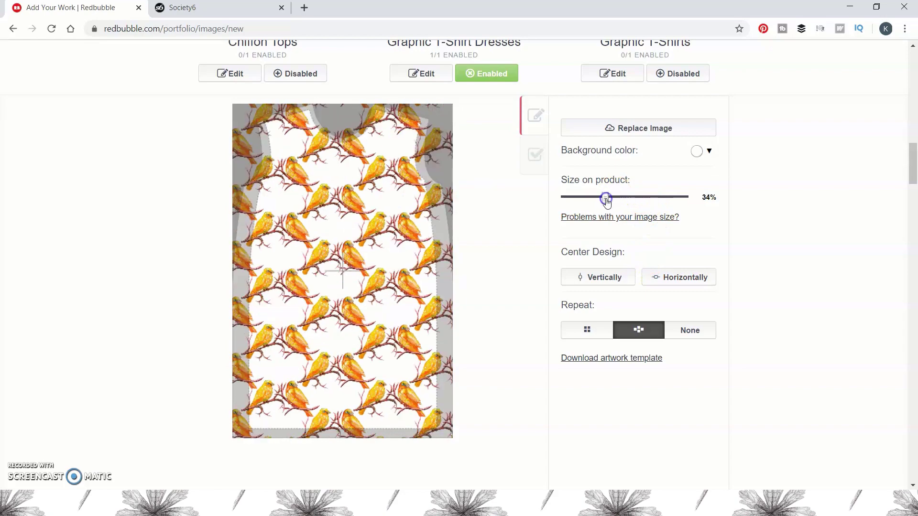
pyautogui.scroll(-1, 666, 308)
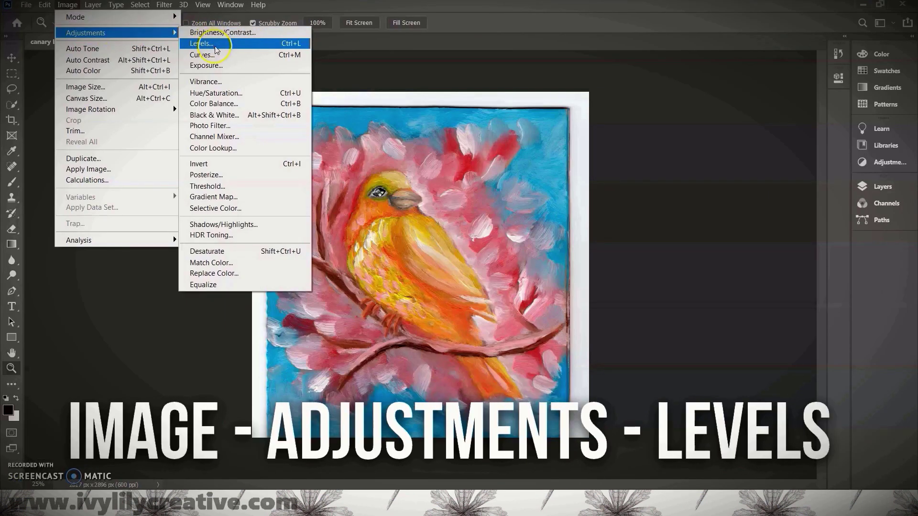
# - Cut the canary out using Levels and Delete, then fill a new layer with black
pyautogui.click(217, 48)
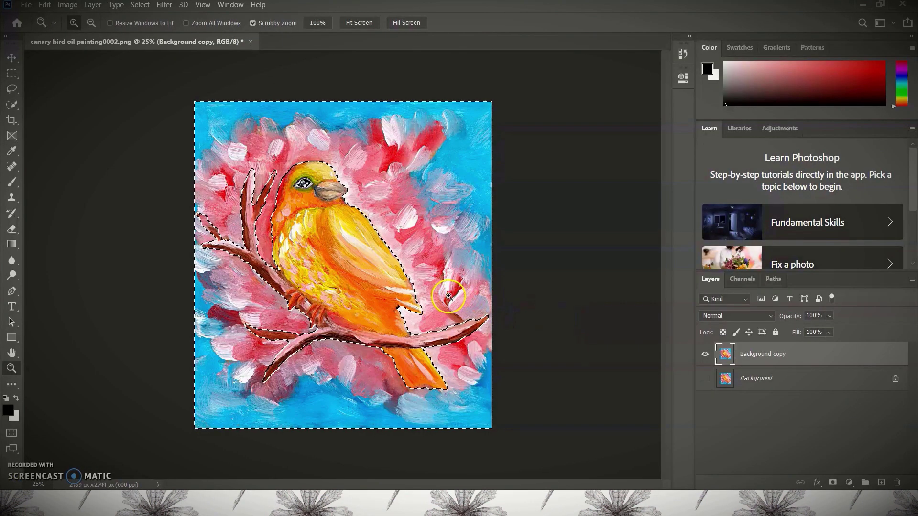
pyautogui.press('Delete')
pyautogui.hotkey('ctrl', 'd')
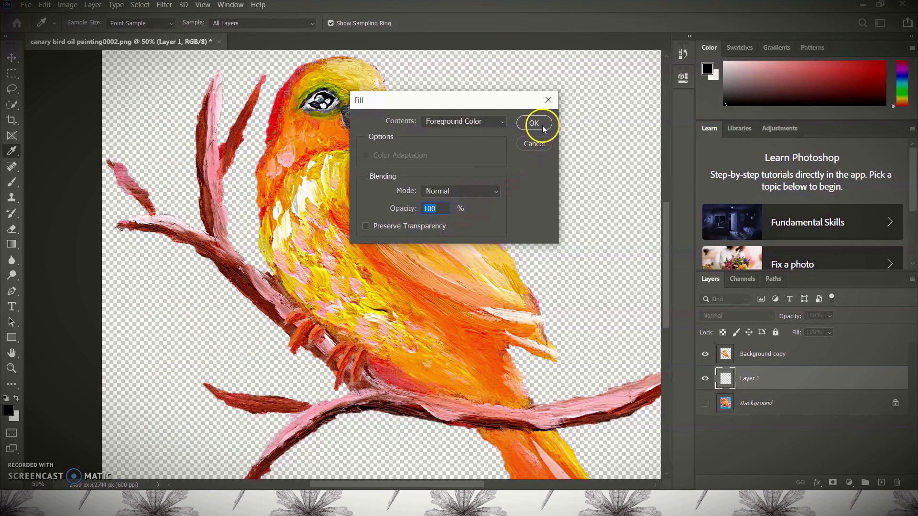
pyautogui.click(540, 127)
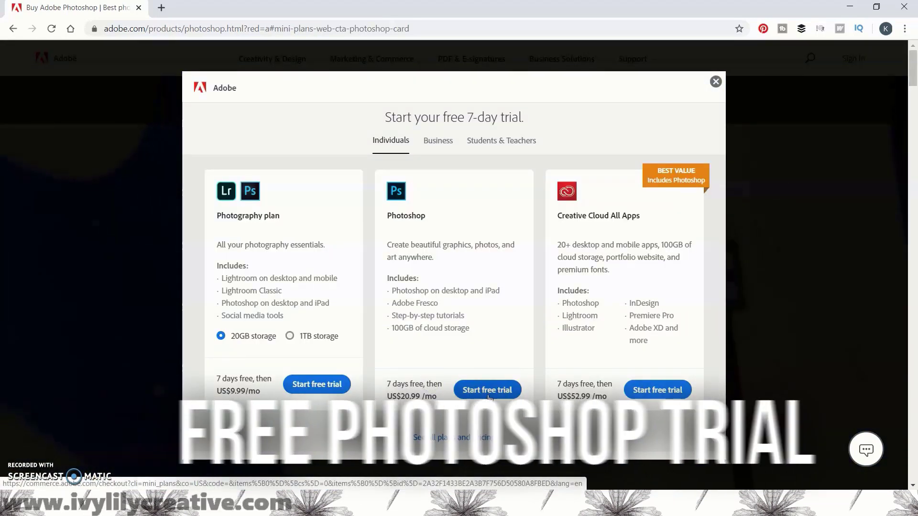
pyautogui.click(488, 390)
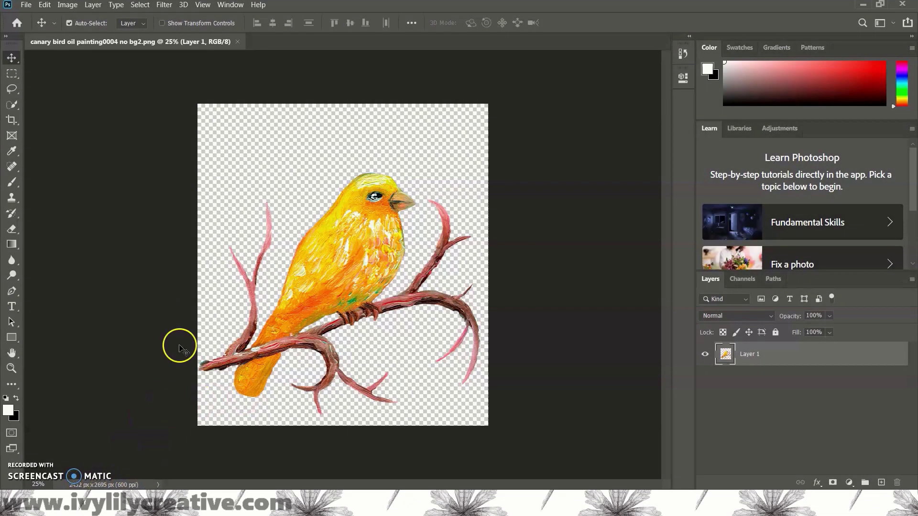
# - Create the transparent 3000 × 3000 px 'birds pattern' document and drag the bird layer toward it
pyautogui.click(27, 5)
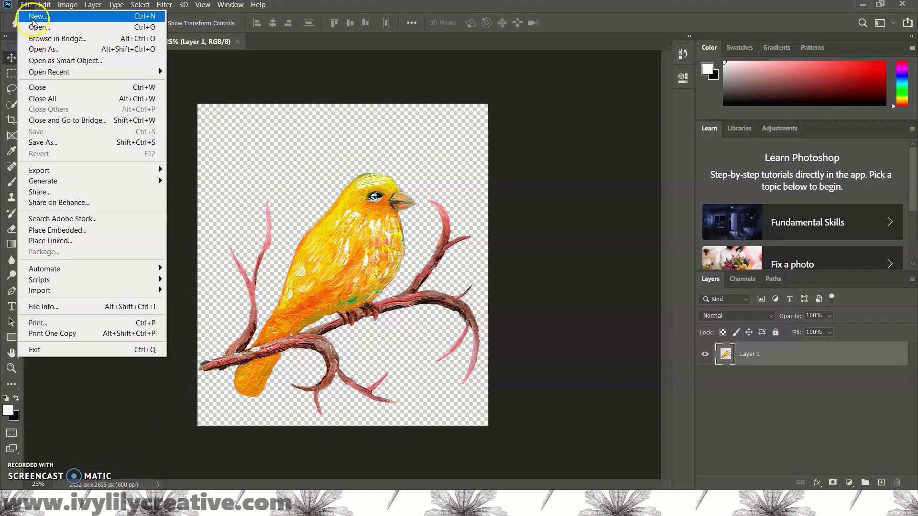
pyautogui.click(30, 15)
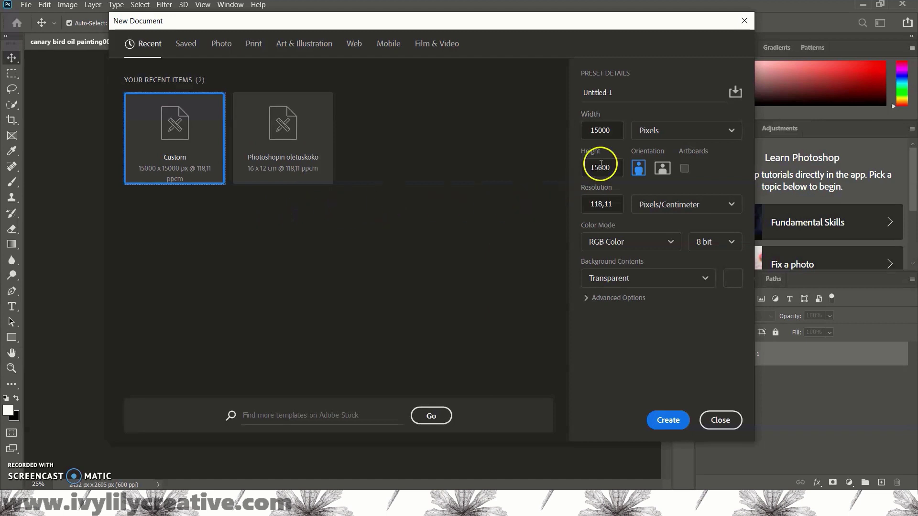
pyautogui.click(590, 127)
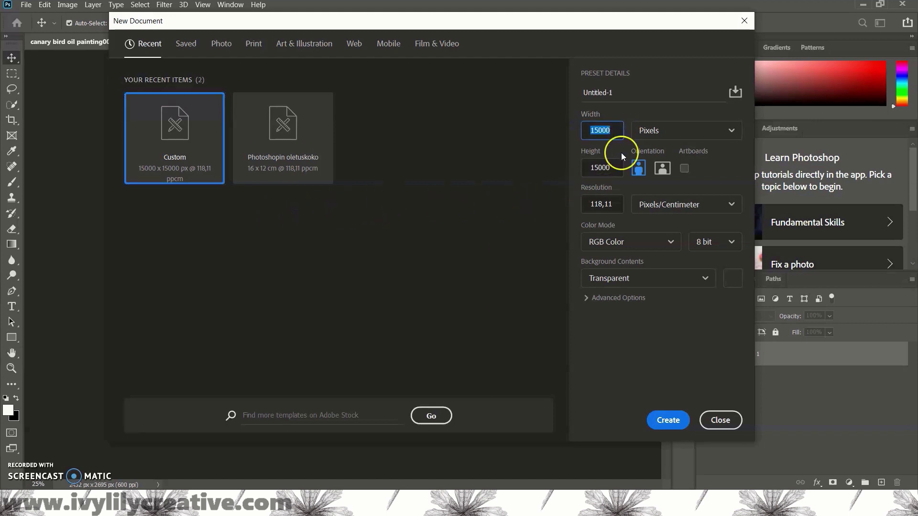
pyautogui.write('3000')
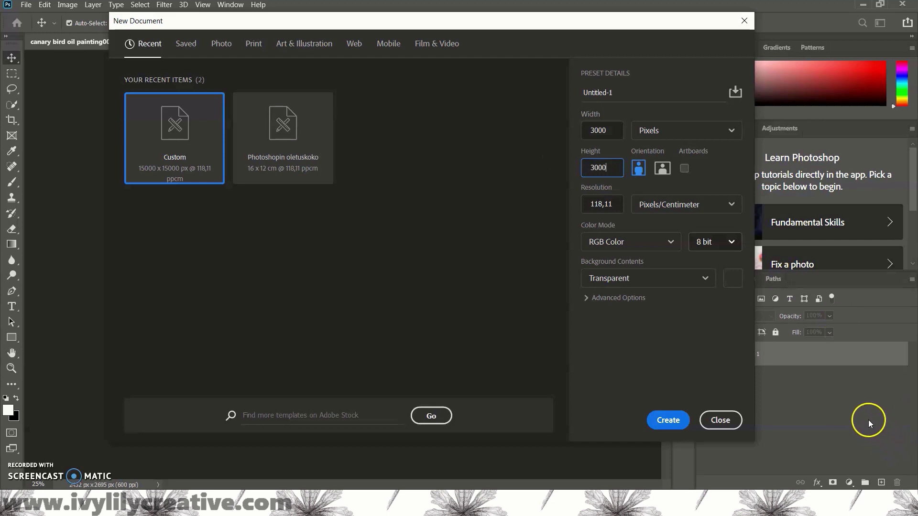
pyautogui.press('Escape')
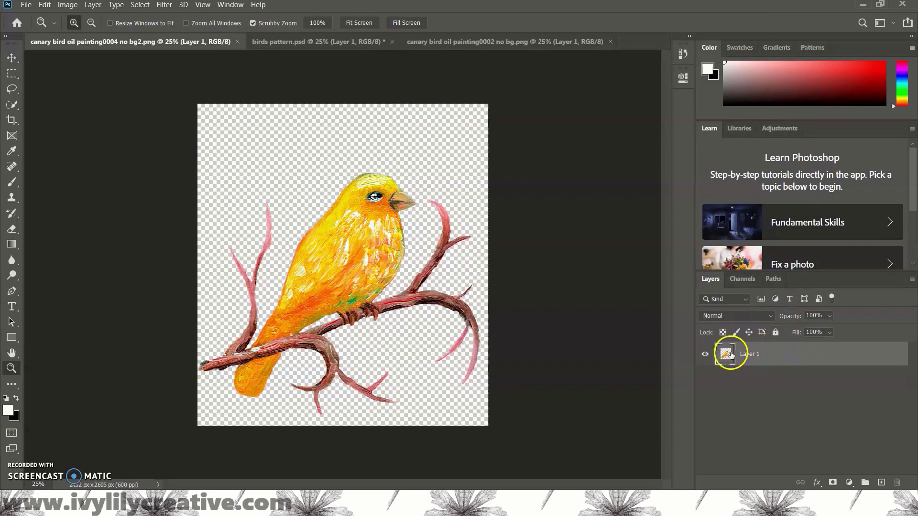
pyautogui.moveTo(726, 353); pyautogui.dragTo(276, 44)
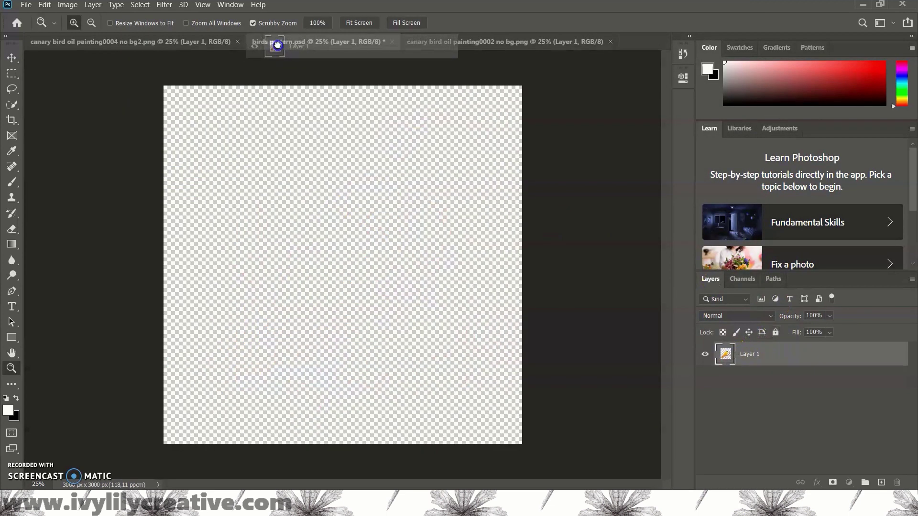
# - Drop the canary onto the pattern canvas, centre it, and merge it down
pyautogui.moveTo(276, 45); pyautogui.dragTo(349, 174)
pyautogui.click(12, 57)
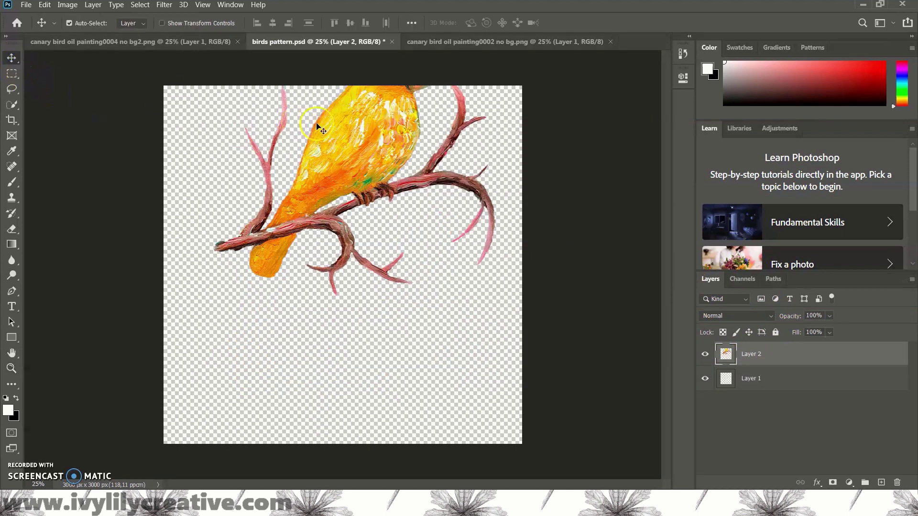
pyautogui.moveTo(367, 143); pyautogui.dragTo(349, 232)
pyautogui.hotkey('ctrl', 'e')
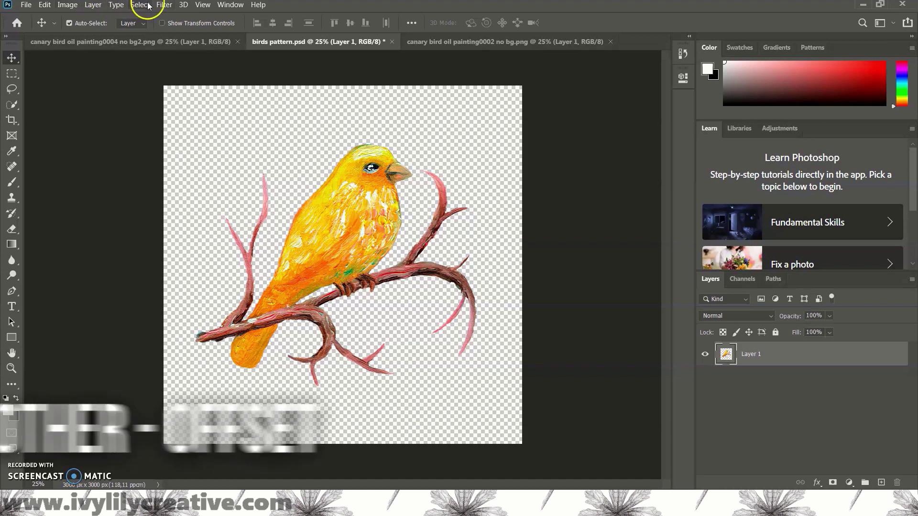
# - Apply a 1500 px Offset filter to the canary with wrap-around edges
pyautogui.click(164, 5)
pyautogui.moveTo(215, 230)
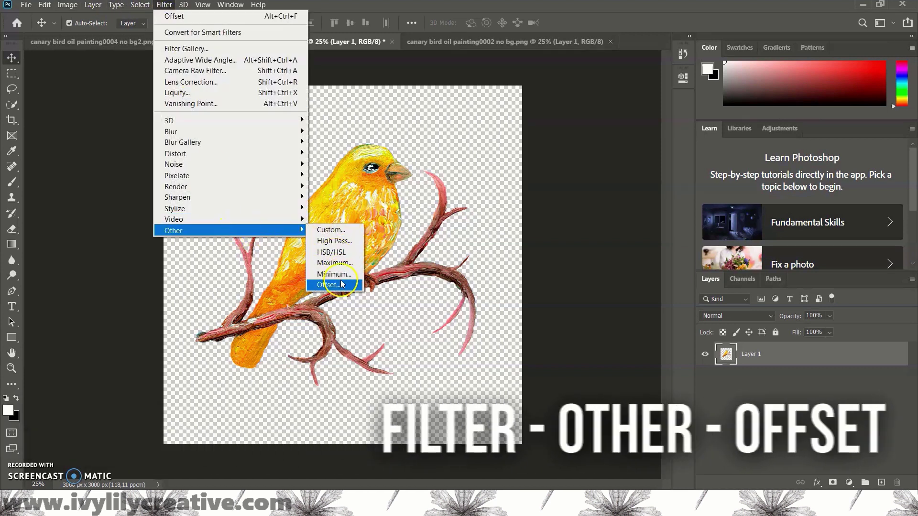
pyautogui.click(327, 285)
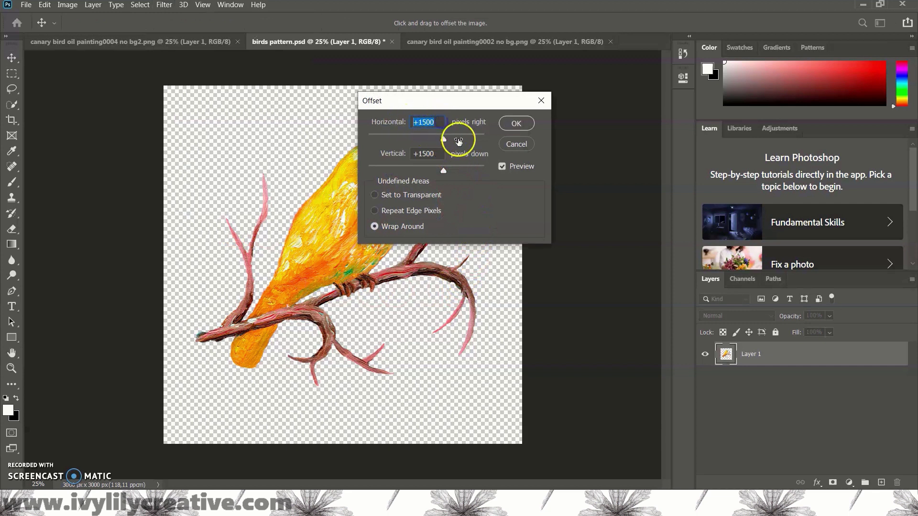
pyautogui.write('1500')
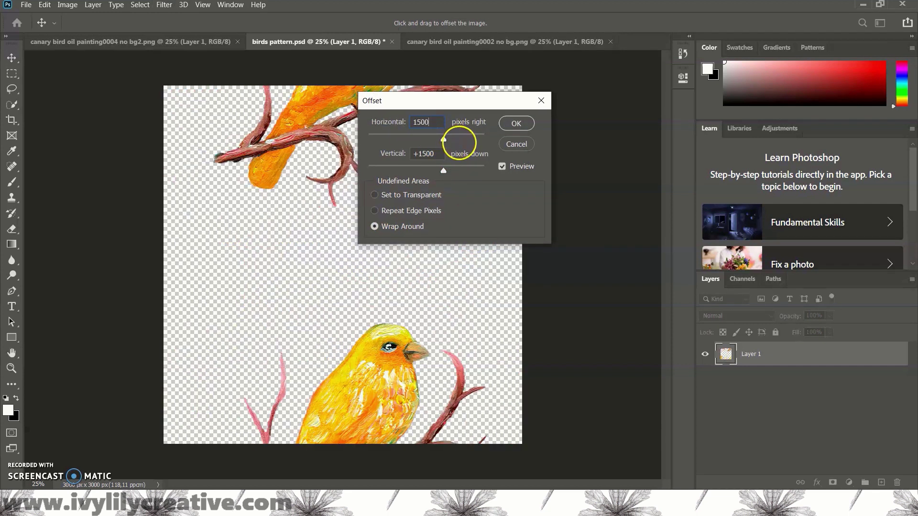
pyautogui.click(431, 154)
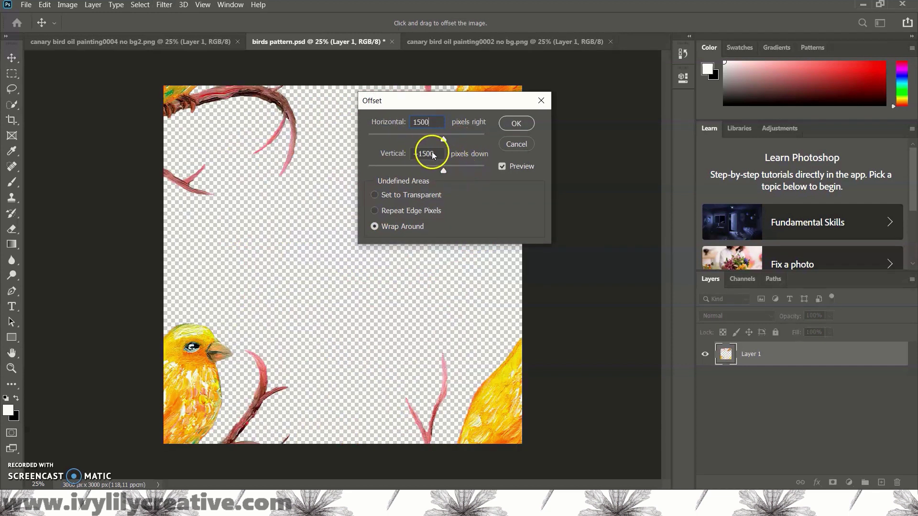
pyautogui.click(405, 228)
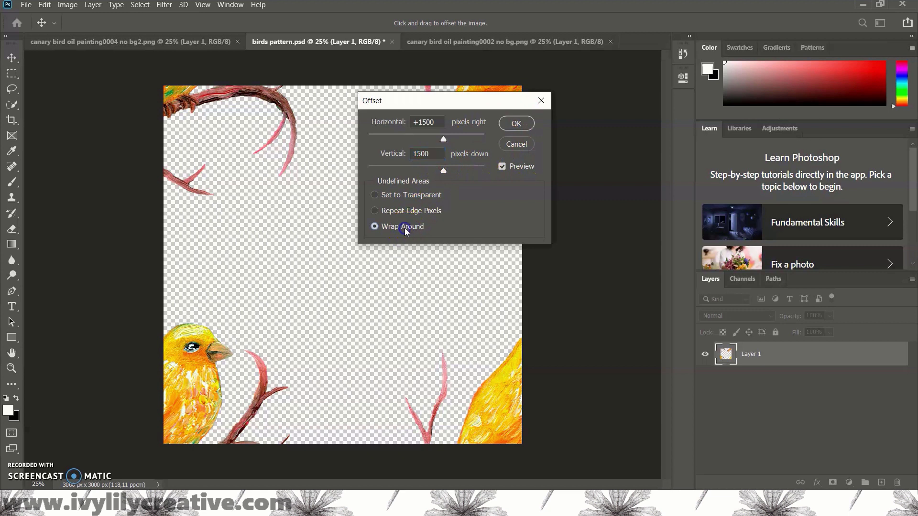
pyautogui.click(518, 124)
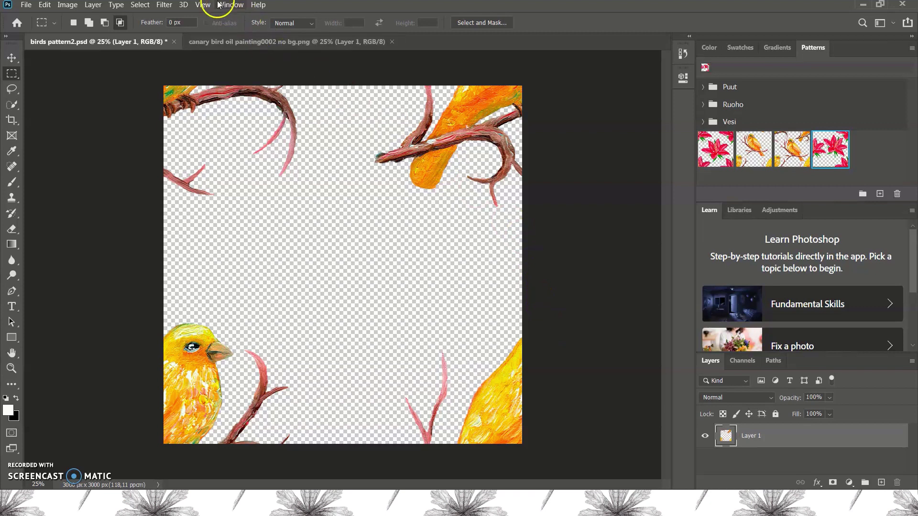
# - Add a New Guide Layout with 2 columns and 2 rows
pyautogui.click(203, 4)
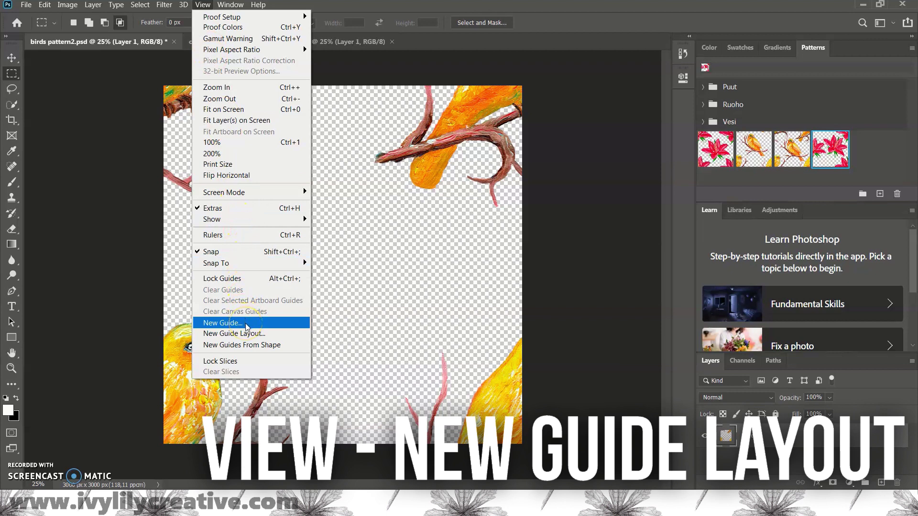
pyautogui.click(249, 334)
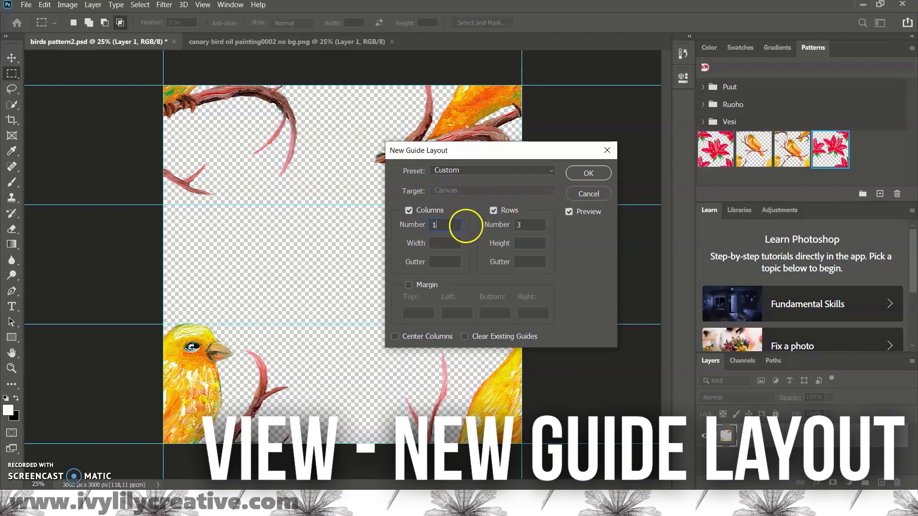
pyautogui.moveTo(465, 226); pyautogui.dragTo(422, 220)
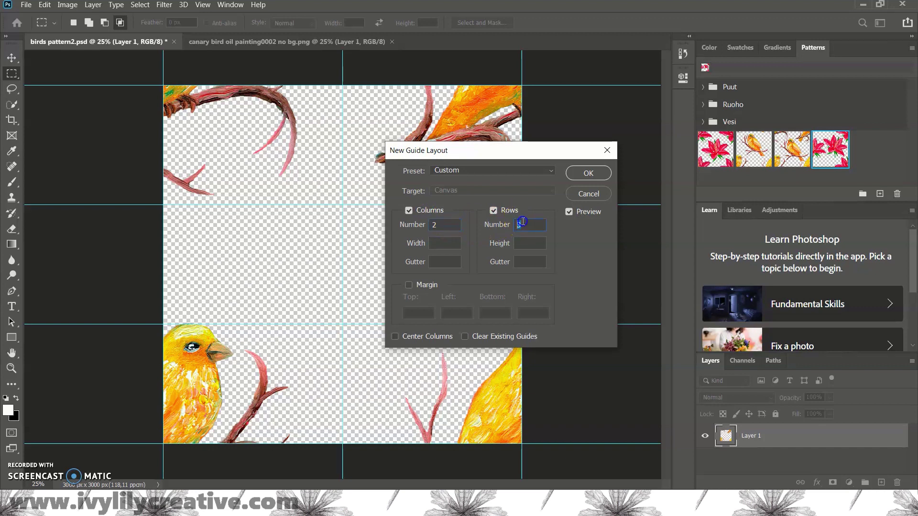
pyautogui.write('2')
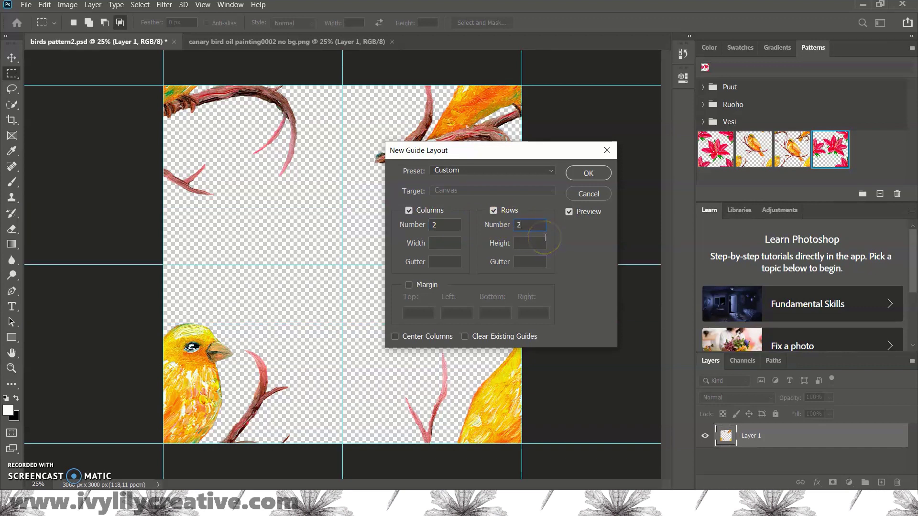
pyautogui.click(588, 173)
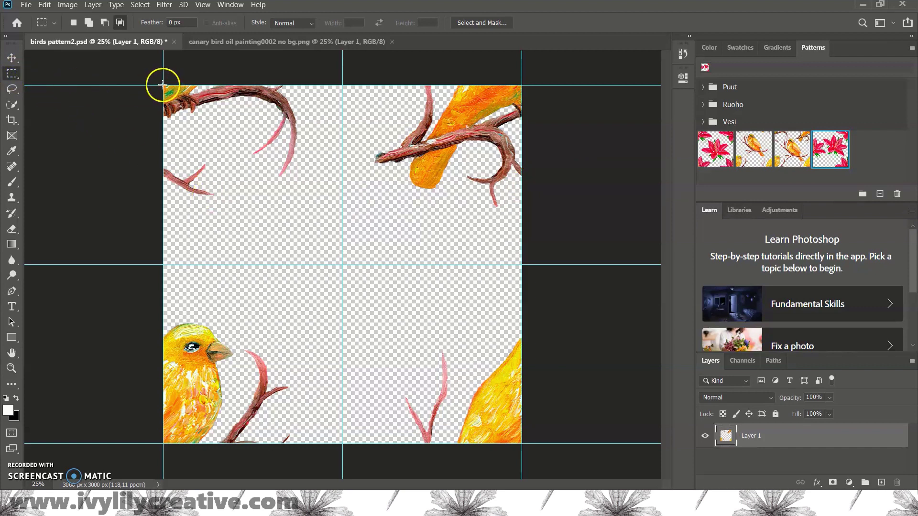
# - Cut the top-left quadrant onto a new layer and move it to the top-left corner
pyautogui.moveTo(164, 86); pyautogui.dragTo(343, 265)
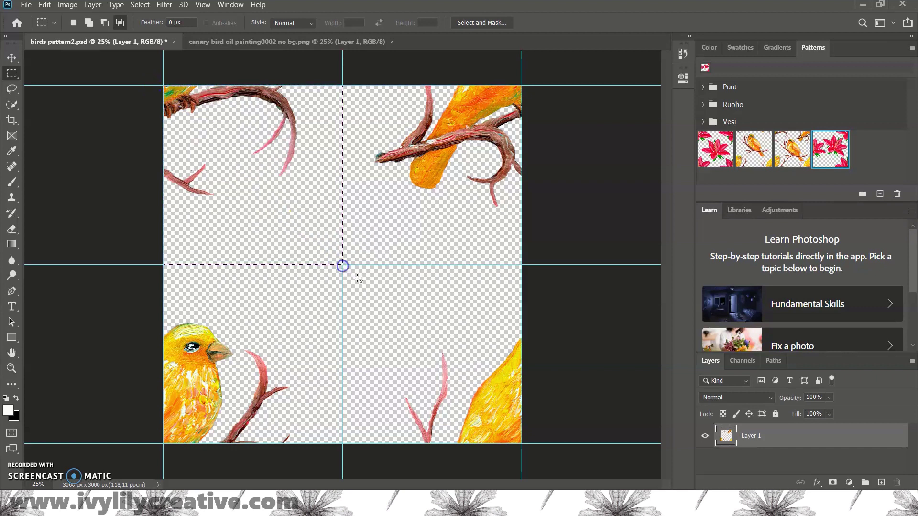
pyautogui.hotkey('ctrl', 'x')
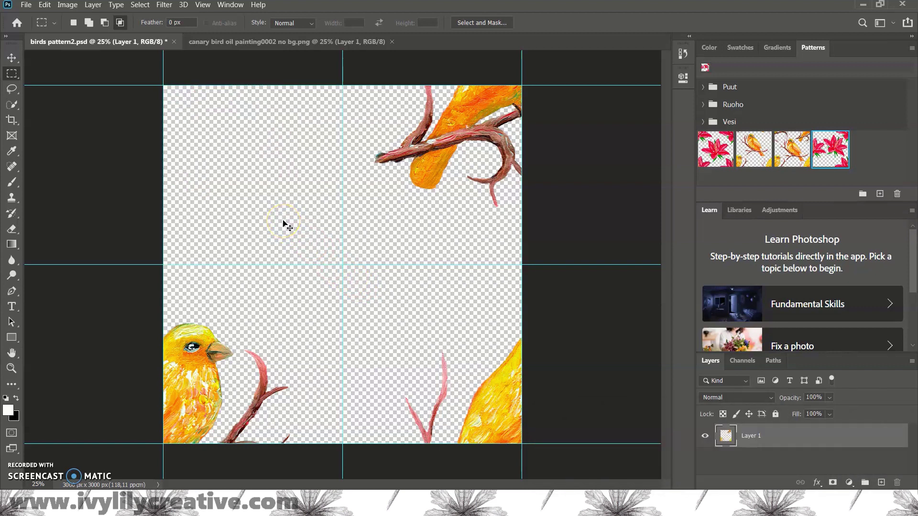
pyautogui.hotkey('ctrl', 'v')
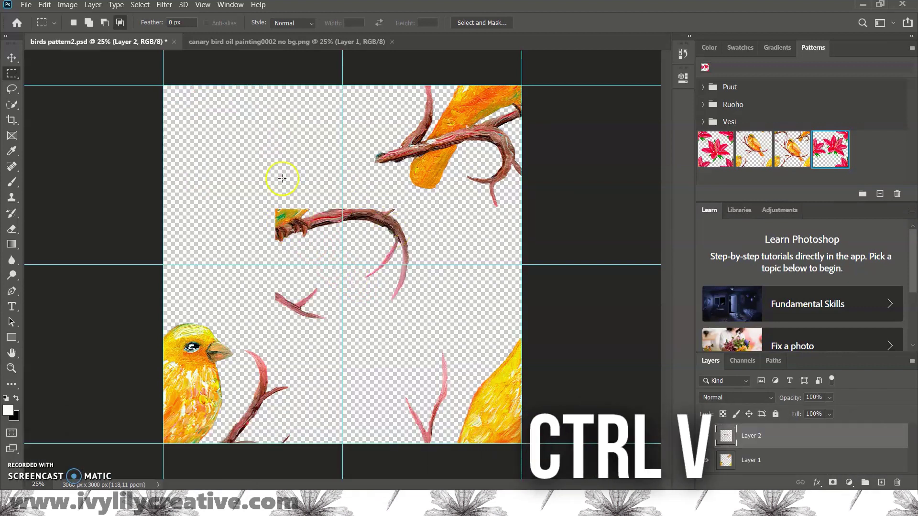
pyautogui.click(12, 60)
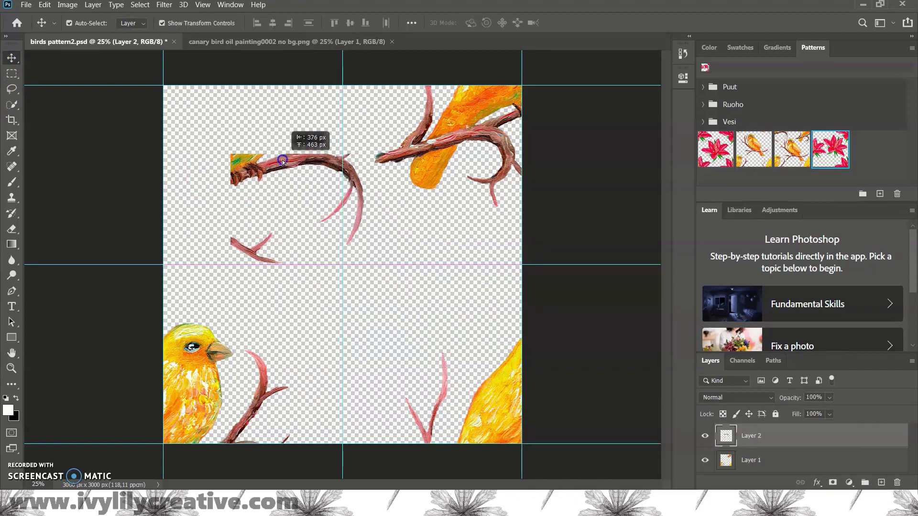
pyautogui.moveTo(327, 222); pyautogui.dragTo(215, 97)
# - Cut the bottom-left quadrant's bird onto a new layer and move it into the top half
pyautogui.press('m')
pyautogui.moveTo(159, 264); pyautogui.dragTo(344, 448)
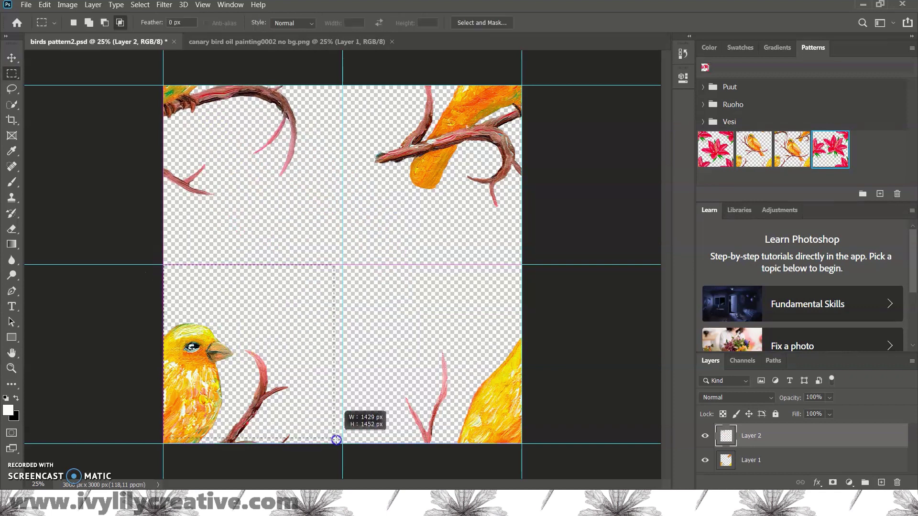
pyautogui.hotkey('alt', '[')
pyautogui.press('Delete')
pyautogui.hotkey('ctrl', 'd')
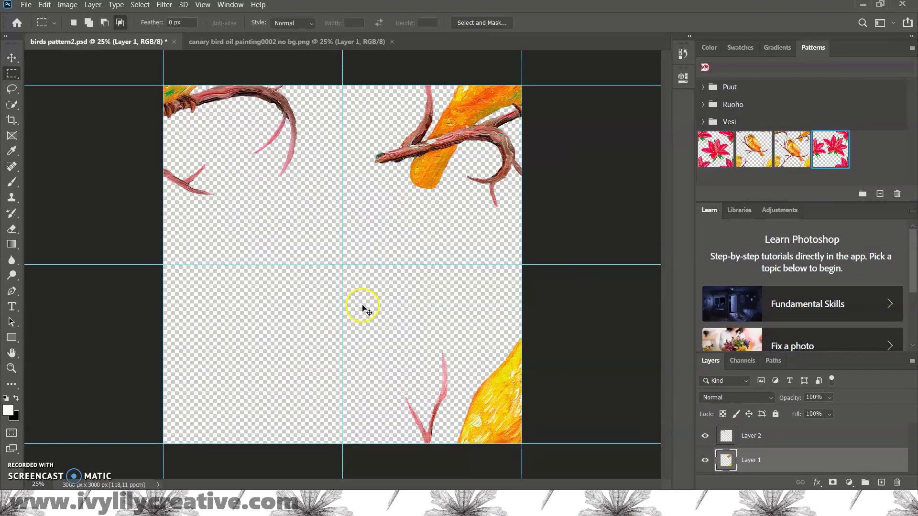
pyautogui.hotkey('ctrl', 'v')
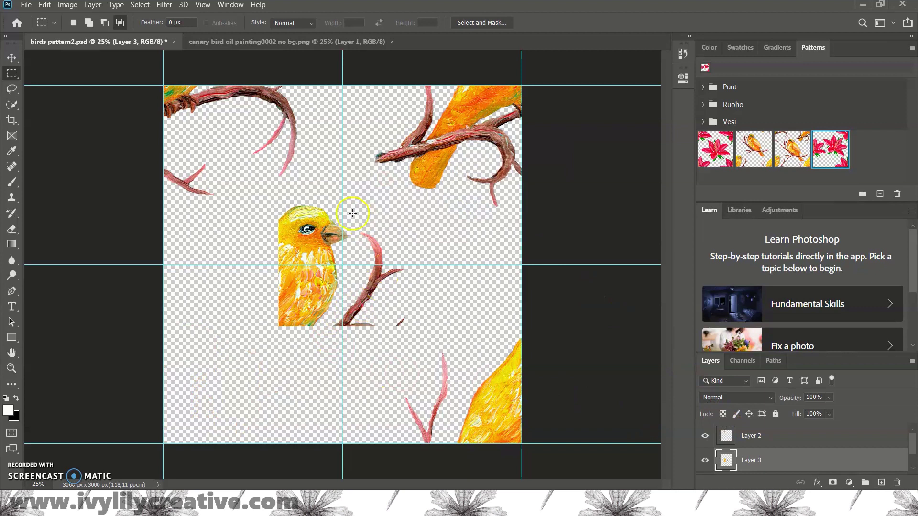
pyautogui.click(11, 58)
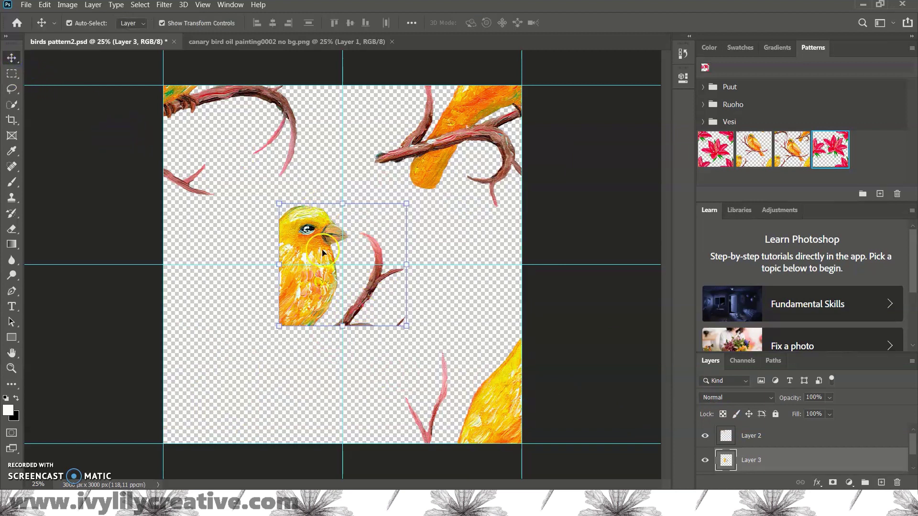
pyautogui.moveTo(315, 248); pyautogui.dragTo(358, 186)
# - Settle the branch in the lower-left quadrant and the bird at the left edge, then bring the painting forward
pyautogui.moveTo(195, 106); pyautogui.dragTo(217, 286)
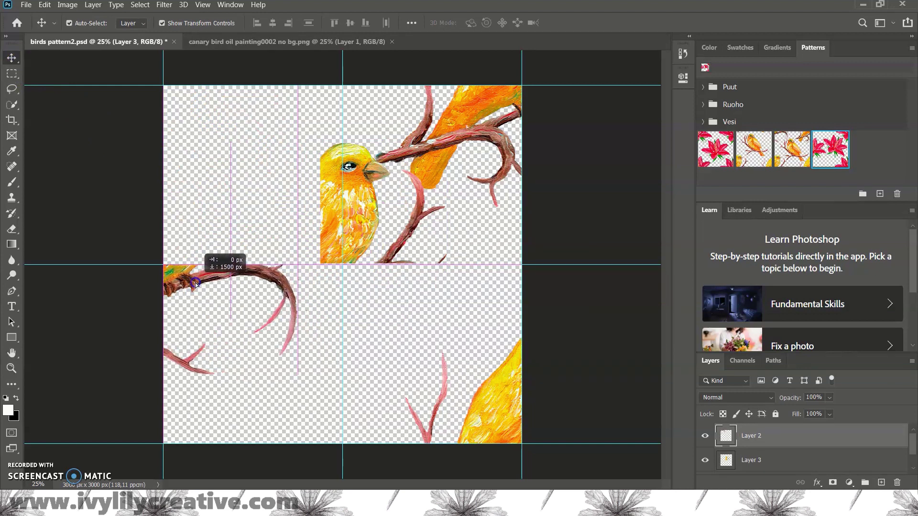
pyautogui.moveTo(217, 285); pyautogui.dragTo(218, 275)
pyautogui.moveTo(347, 228); pyautogui.dragTo(203, 225)
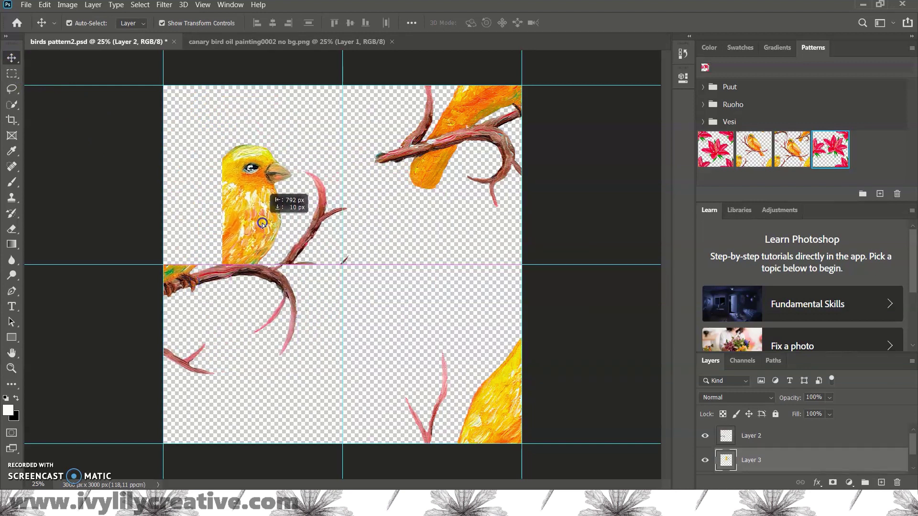
pyautogui.moveTo(203, 226); pyautogui.dragTo(200, 225)
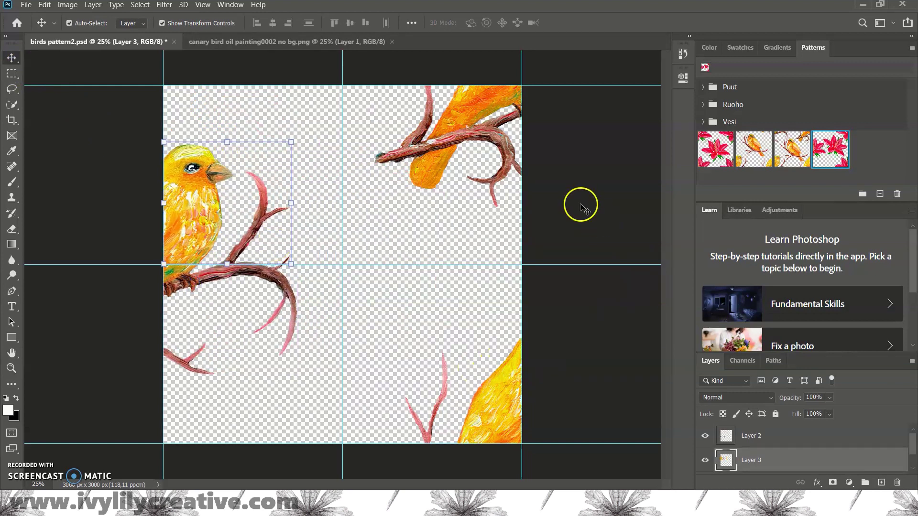
pyautogui.click(281, 42)
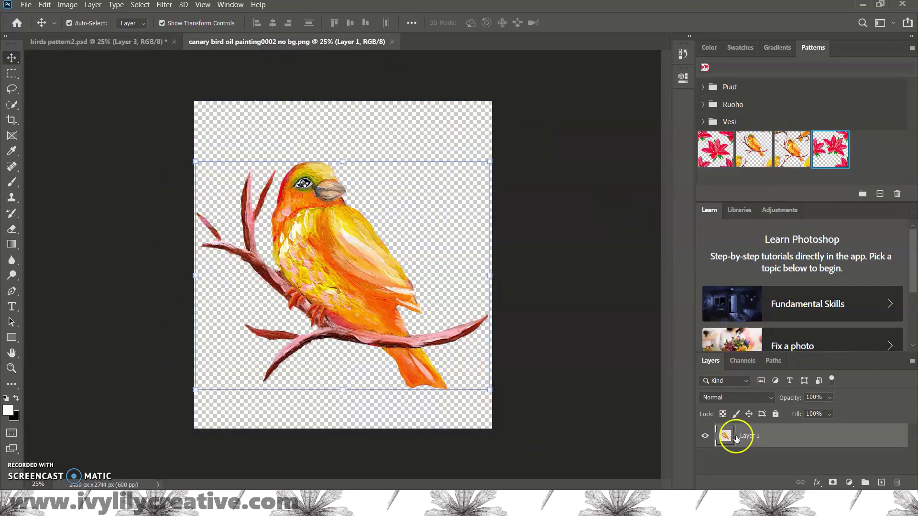
# - Copy Layer 1 from the canary painting into birds pattern2 and position it near the centre
pyautogui.moveTo(735, 438); pyautogui.dragTo(152, 52)
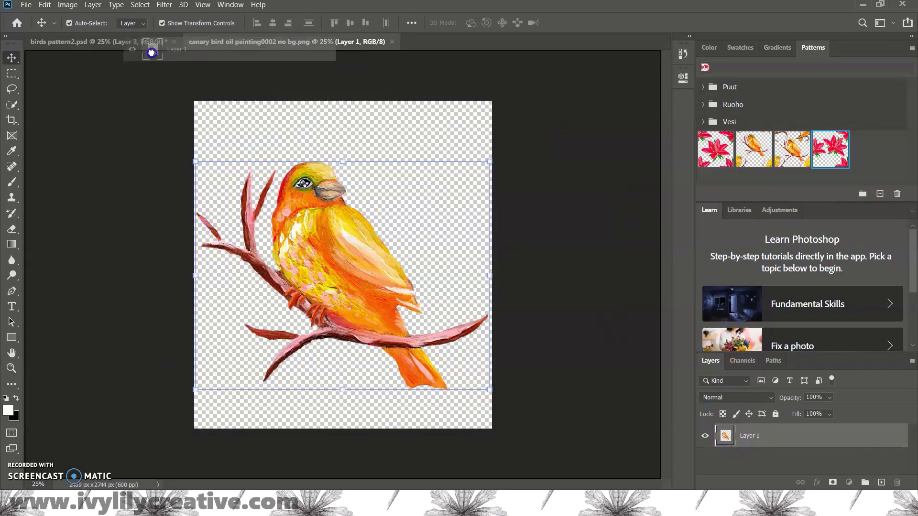
pyautogui.moveTo(152, 51)
pyautogui.mouseDown()
pyautogui.moveTo(348, 239)
pyautogui.moveTo(470, 301)
pyautogui.mouseUp()
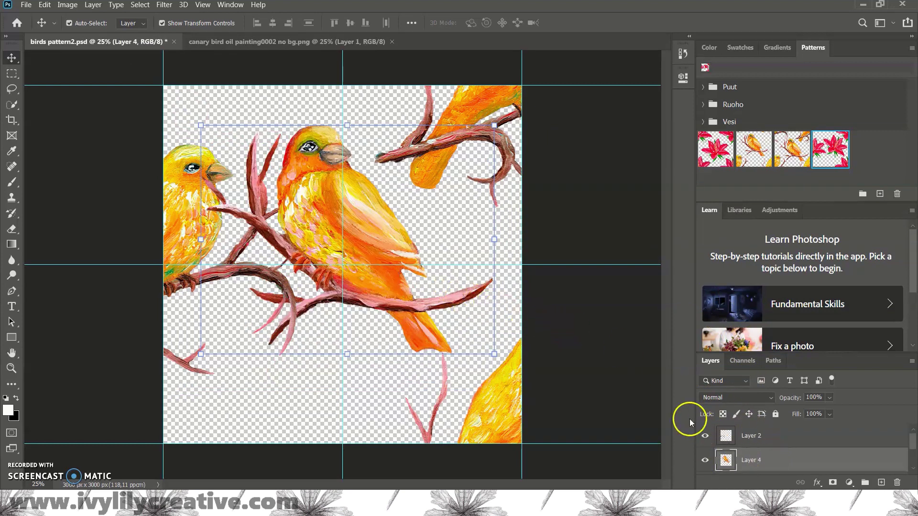
pyautogui.moveTo(379, 249); pyautogui.dragTo(423, 280)
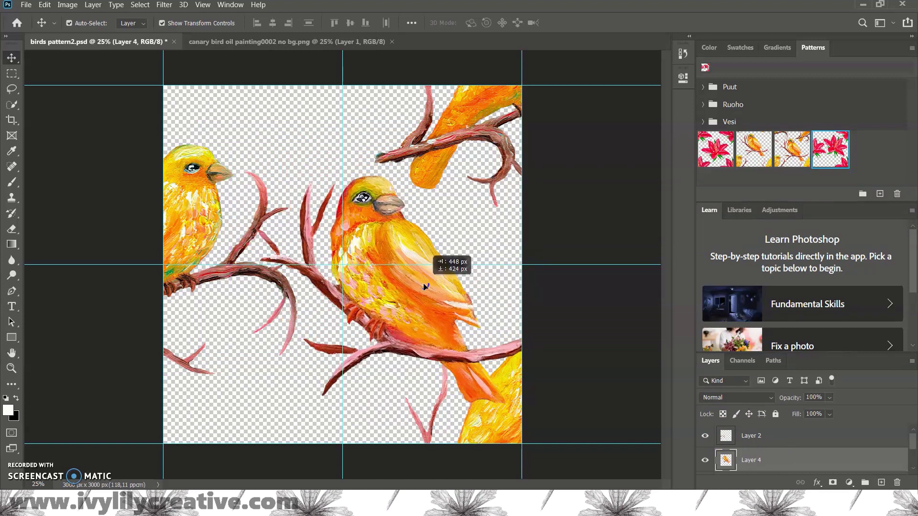
pyautogui.moveTo(422, 280); pyautogui.dragTo(426, 283)
# - Save the pattern as 'birds pattern diagonal' in Photoshop format
pyautogui.click(24, 4)
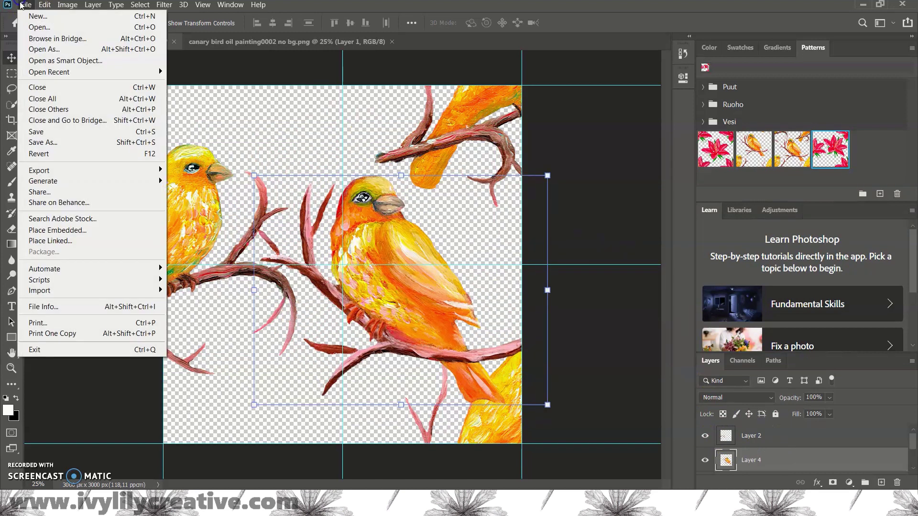
pyautogui.click(66, 141)
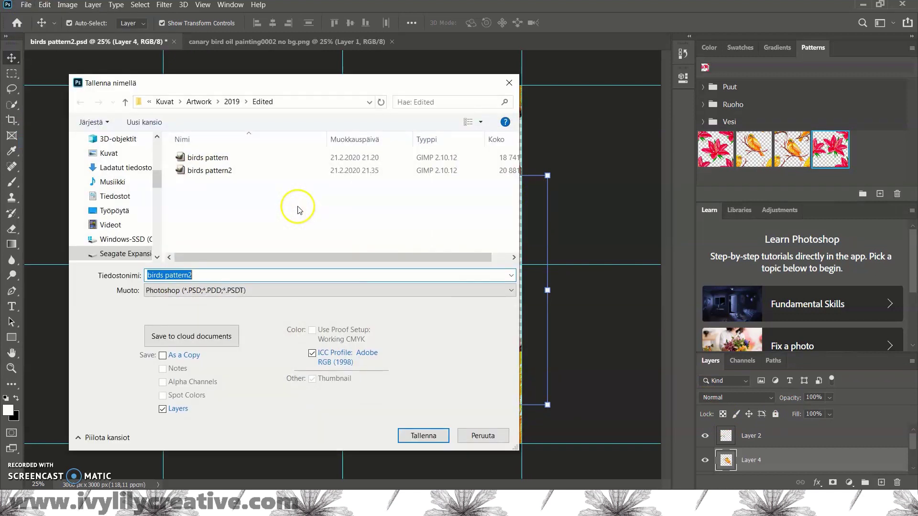
pyautogui.write('birds pattern diagonal')
pyautogui.click(419, 435)
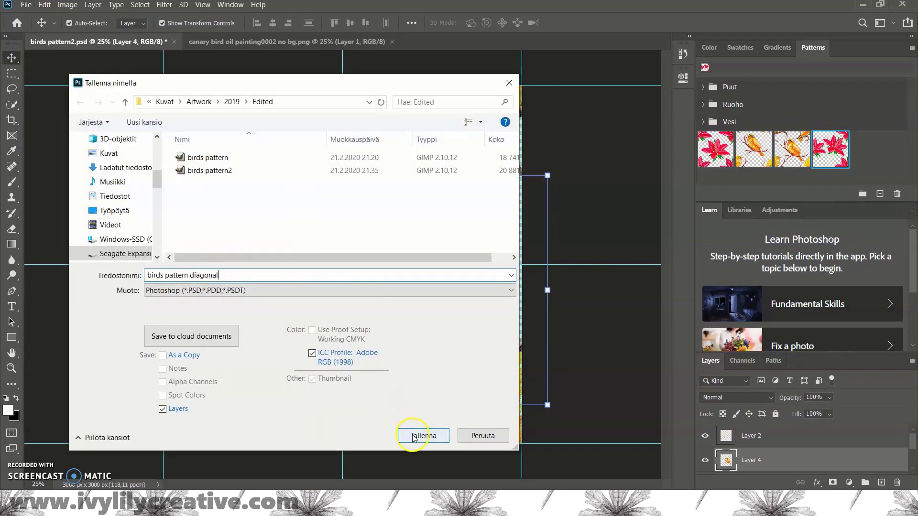
pyautogui.press('Return')
pyautogui.click(26, 4)
# - Save a PNG copy of the tile, accepting the PNG options
pyautogui.click(70, 142)
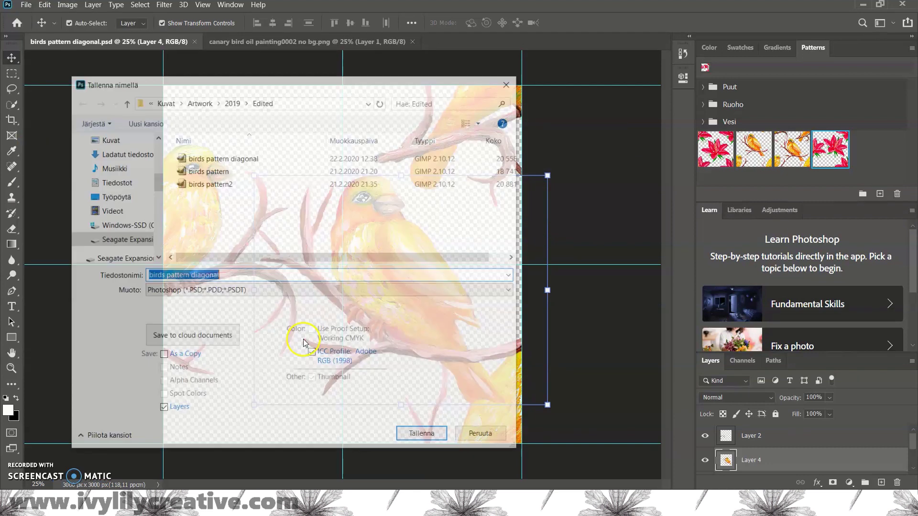
pyautogui.click(323, 290)
pyautogui.click(216, 449)
pyautogui.click(423, 436)
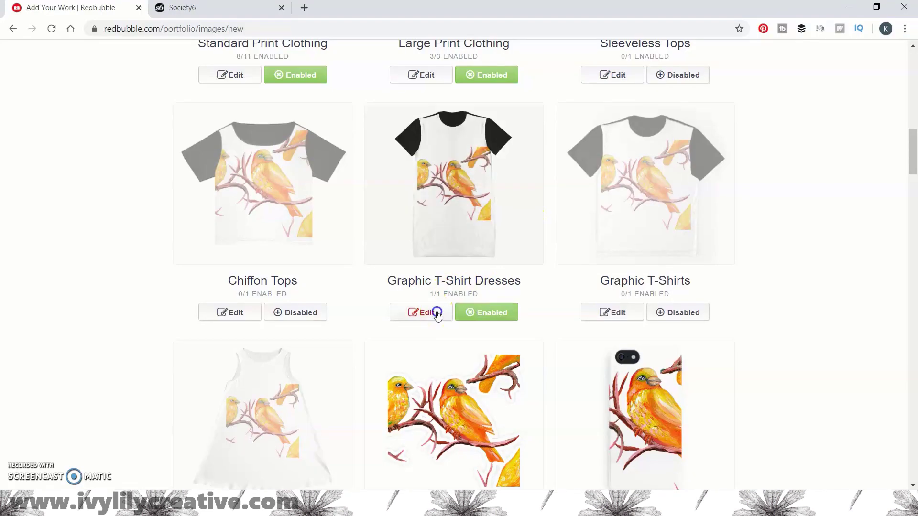
pyautogui.click(423, 312)
pyautogui.scroll(-3, 736, 318)
pyautogui.scroll(-2, 735, 317)
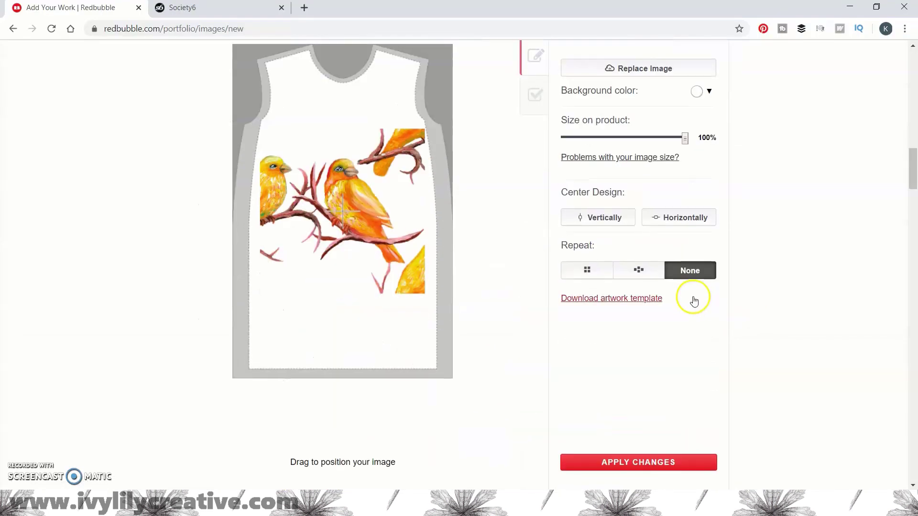
# - Set Redbubble's dress and duvet designs to an offset grid, shrink them, and upload 'birds pattern diagonal tiled2'
pyautogui.click(640, 273)
pyautogui.scroll(1, 639, 220)
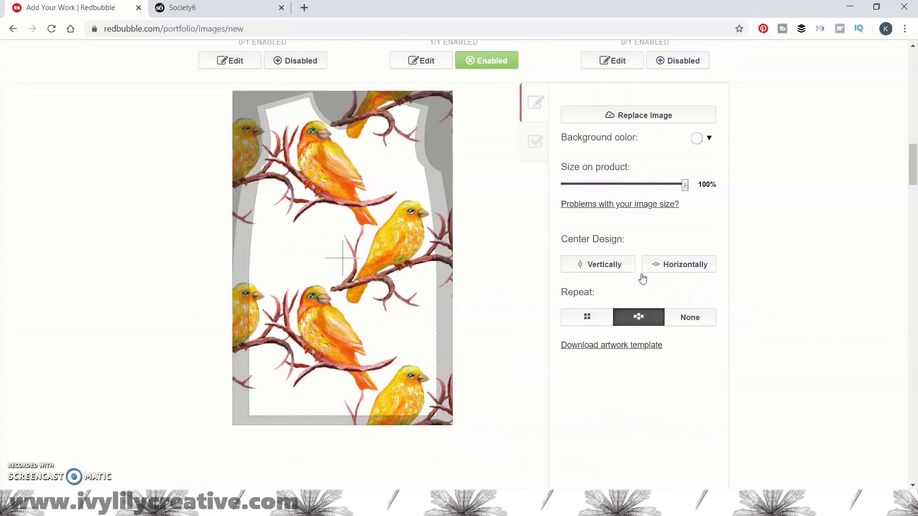
pyautogui.scroll(5, 615, 215)
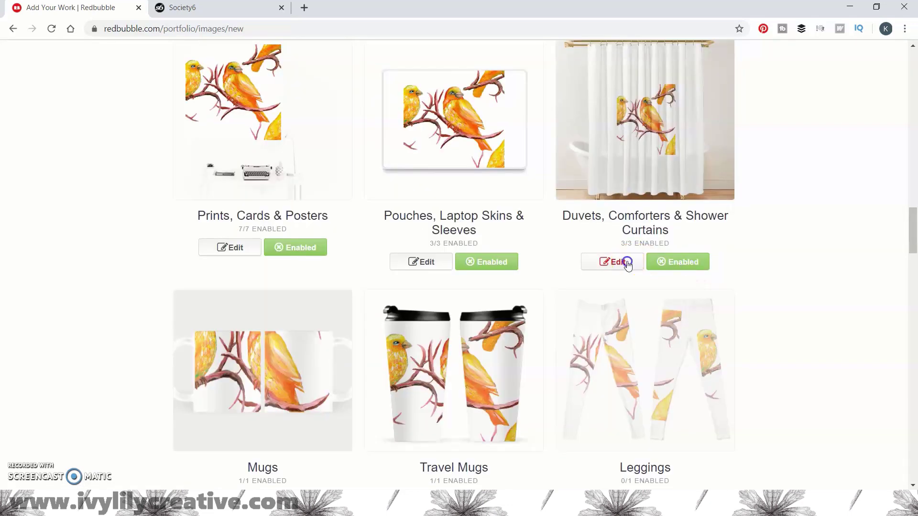
pyautogui.click(610, 260)
pyautogui.scroll(-2, 688, 287)
pyautogui.click(668, 323)
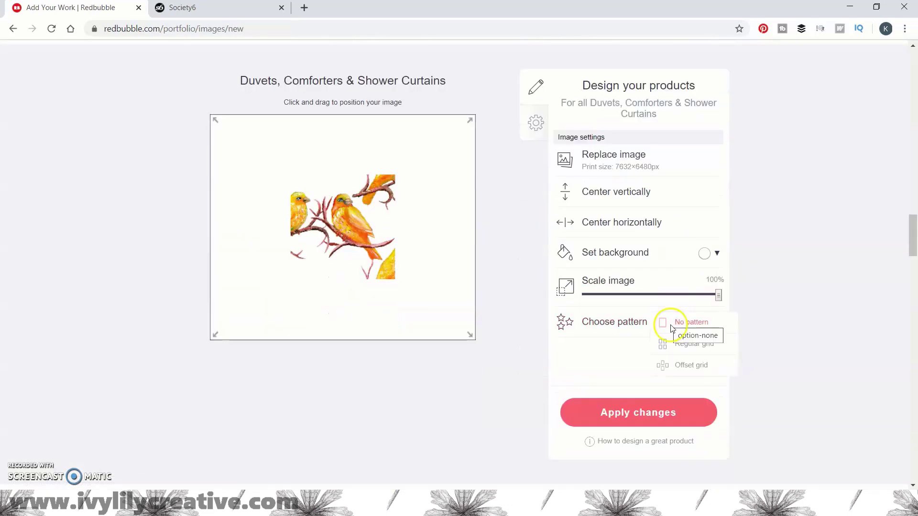
pyautogui.click(714, 368)
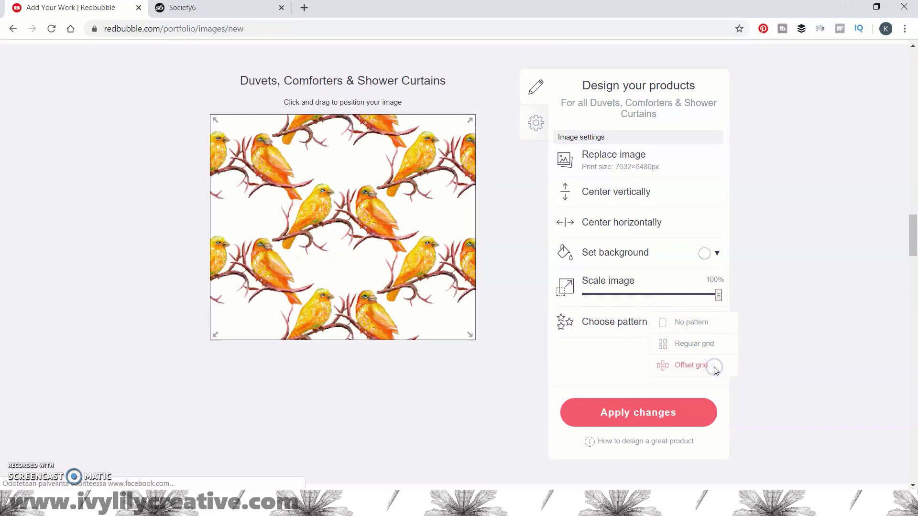
pyautogui.moveTo(718, 295); pyautogui.dragTo(621, 294)
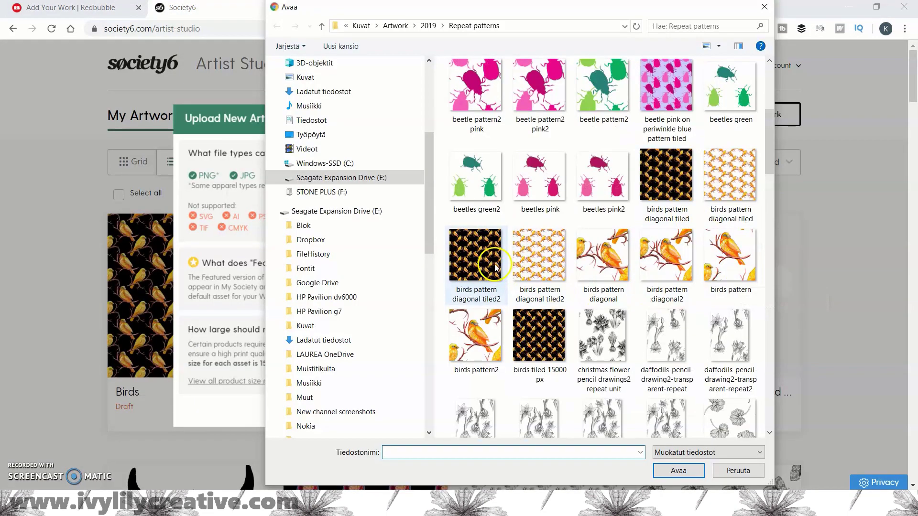
pyautogui.click(476, 265)
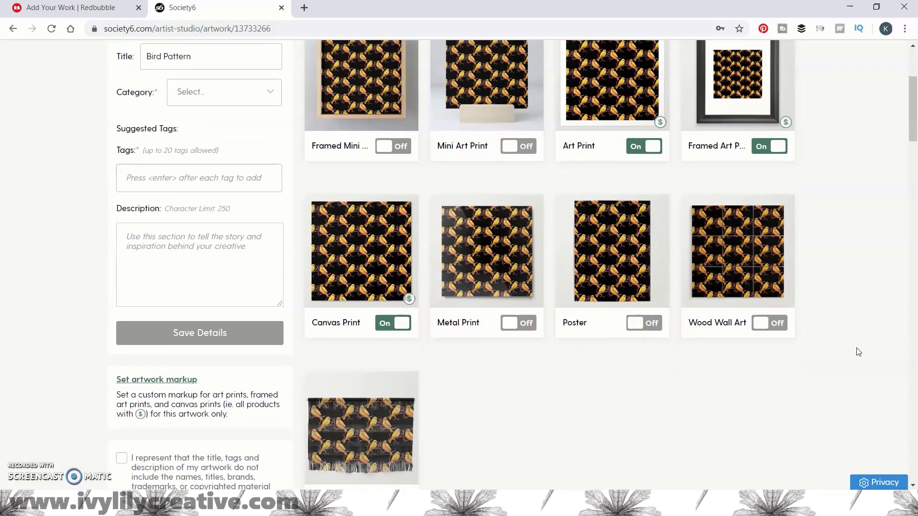
pyautogui.scroll(-2, 858, 352)
pyautogui.scroll(-1, 858, 351)
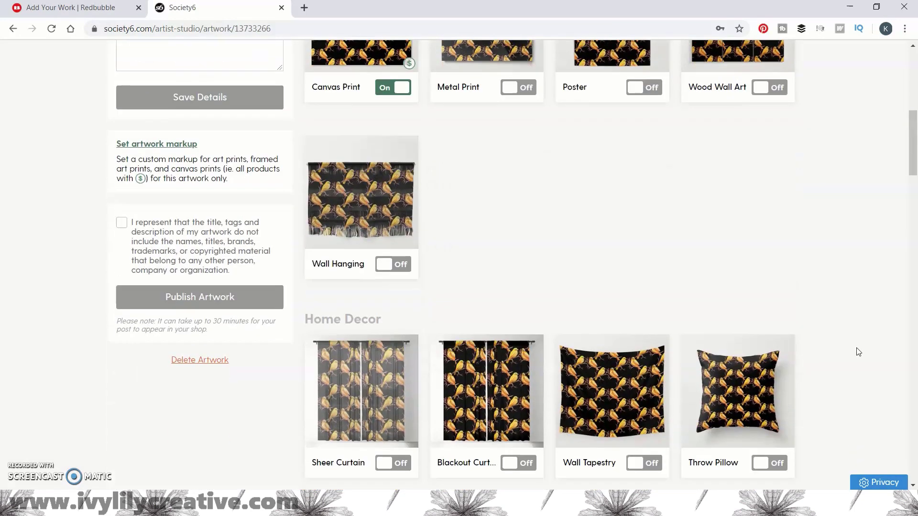
pyautogui.scroll(-2, 858, 351)
pyautogui.scroll(-1, 858, 352)
pyautogui.scroll(-1, 858, 351)
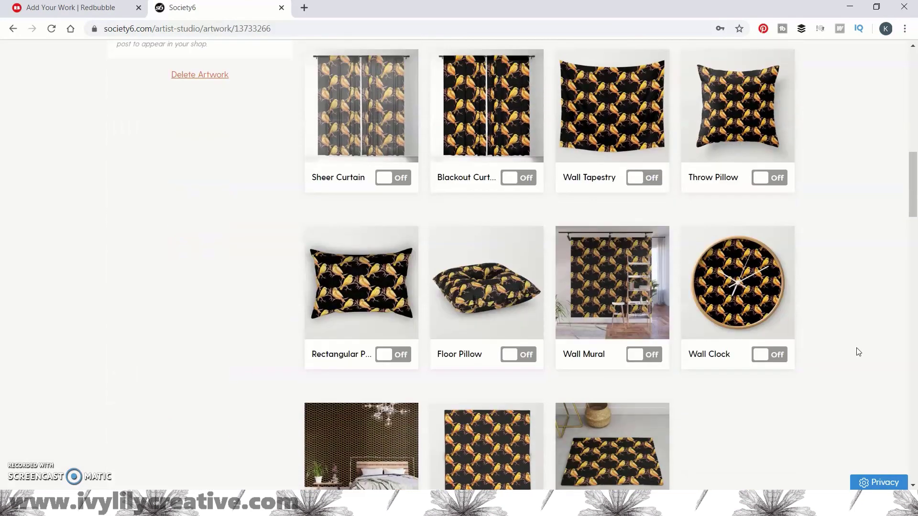
pyautogui.scroll(-1, 858, 352)
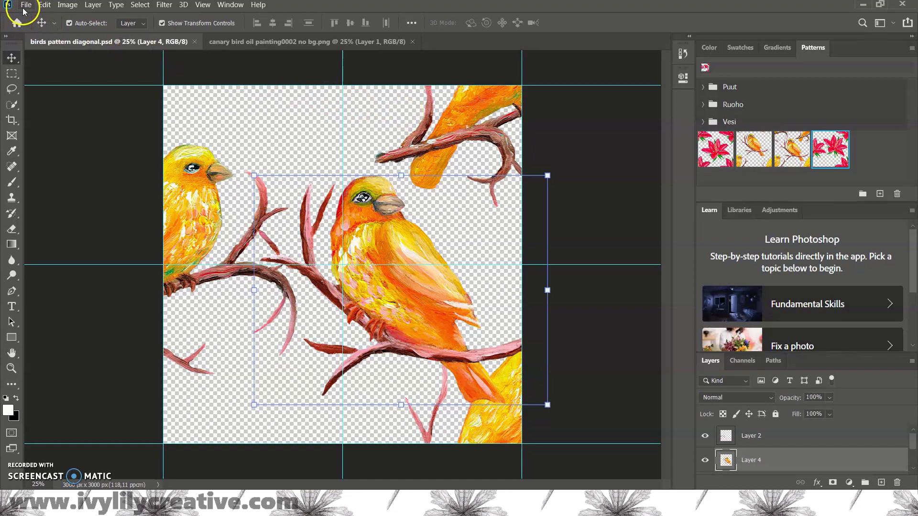
# - Create a new document from the 15000 × 15000 px preset with resolution set to 300 ppi
pyautogui.click(24, 9)
pyautogui.click(29, 17)
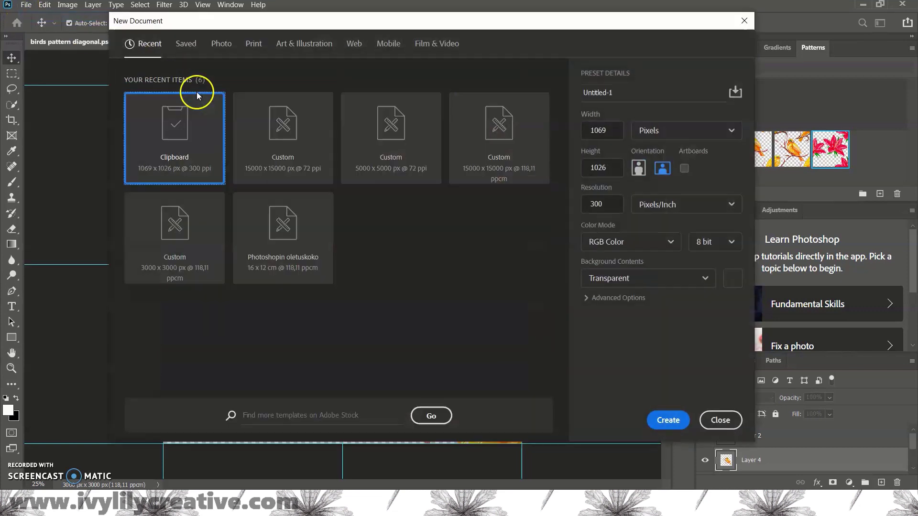
pyautogui.click(312, 131)
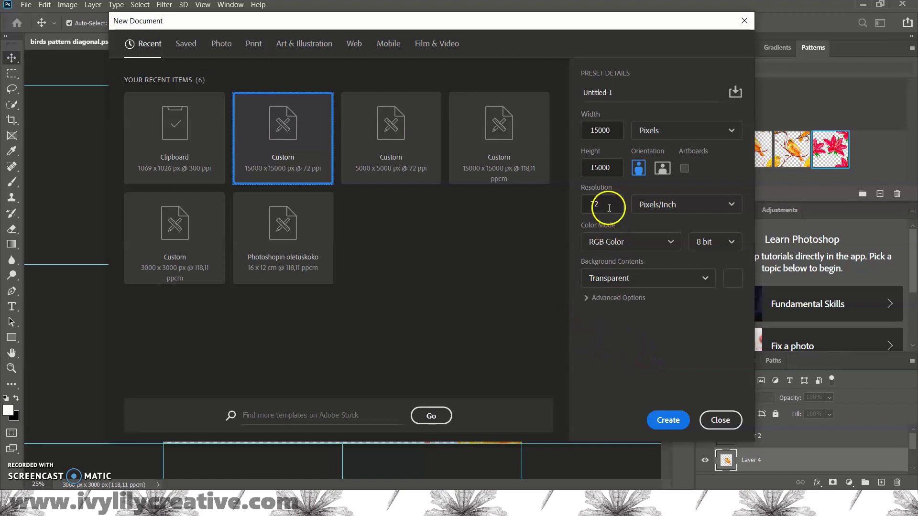
pyautogui.moveTo(616, 206); pyautogui.dragTo(579, 204)
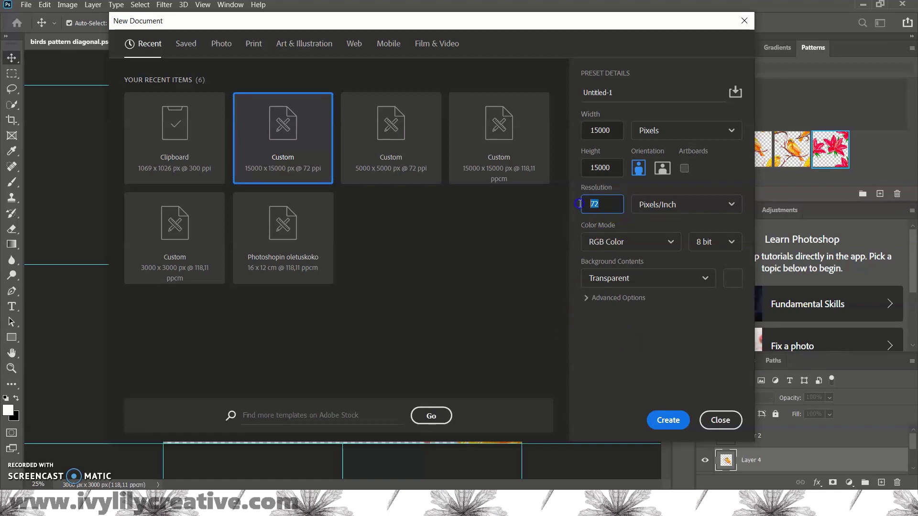
pyautogui.write('300')
pyautogui.click(671, 424)
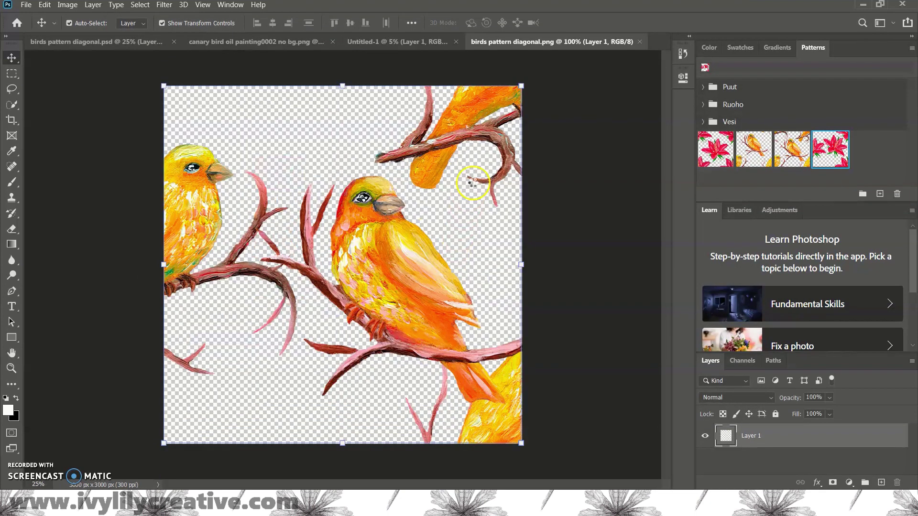
# - Turn on snapping to guides for the new empty canvas
pyautogui.click(402, 42)
pyautogui.click(202, 5)
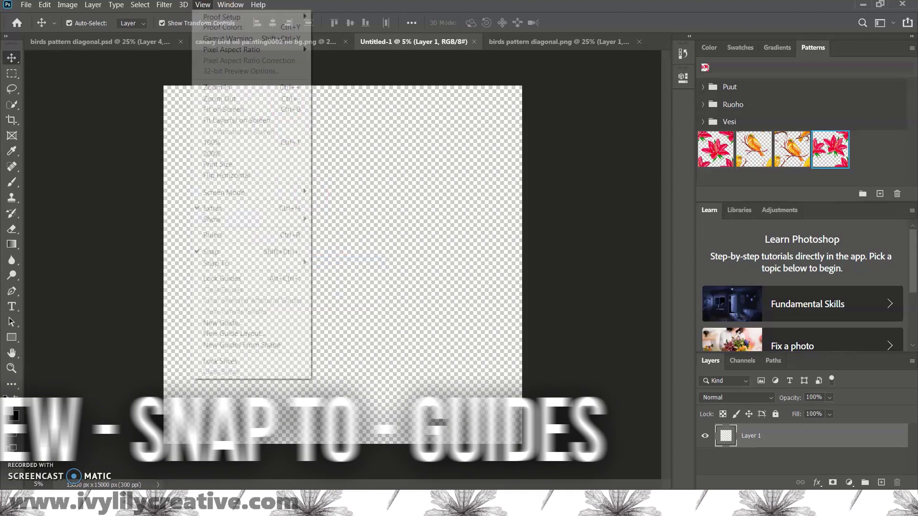
pyautogui.moveTo(216, 264)
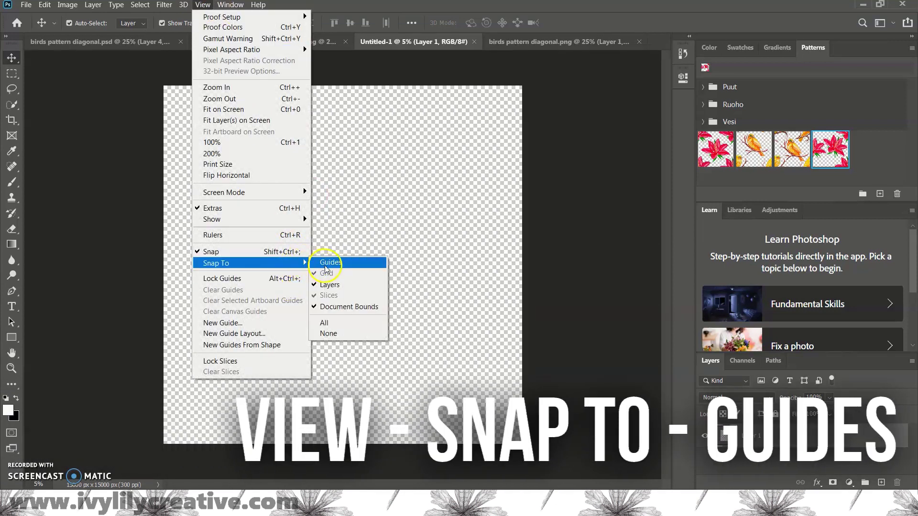
pyautogui.click(323, 262)
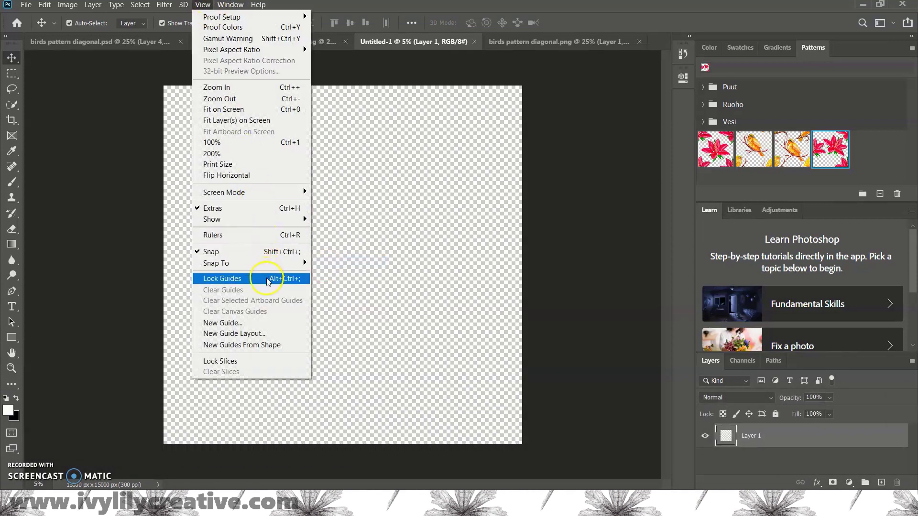
# - Add a New Guide Layout of 5 columns and 5 rows
pyautogui.click(262, 334)
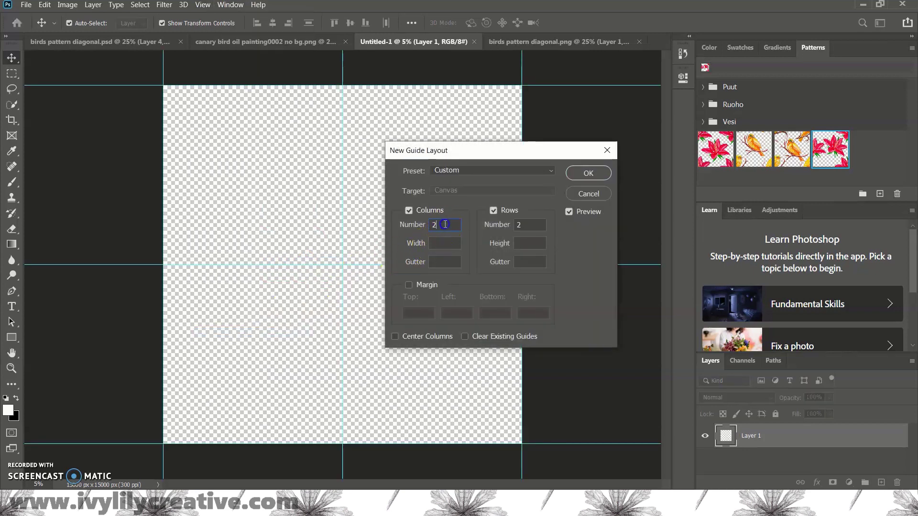
pyautogui.write('5')
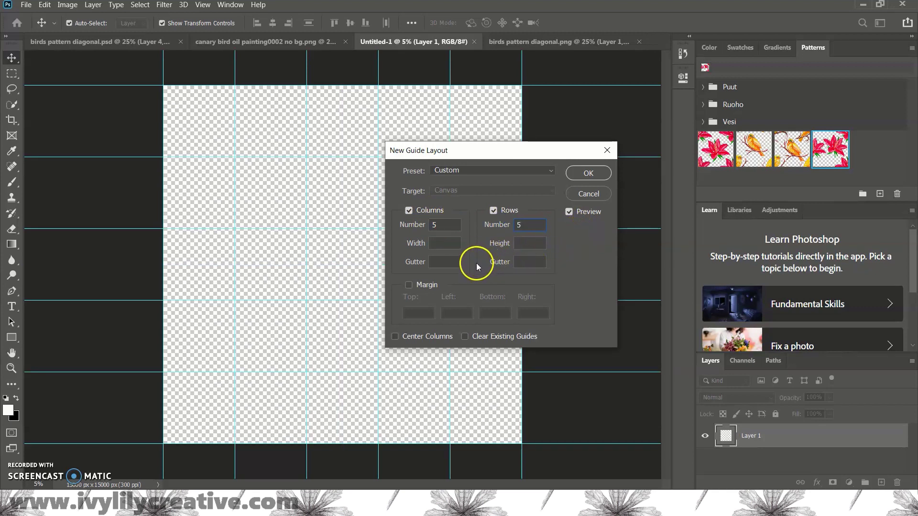
pyautogui.click(443, 262)
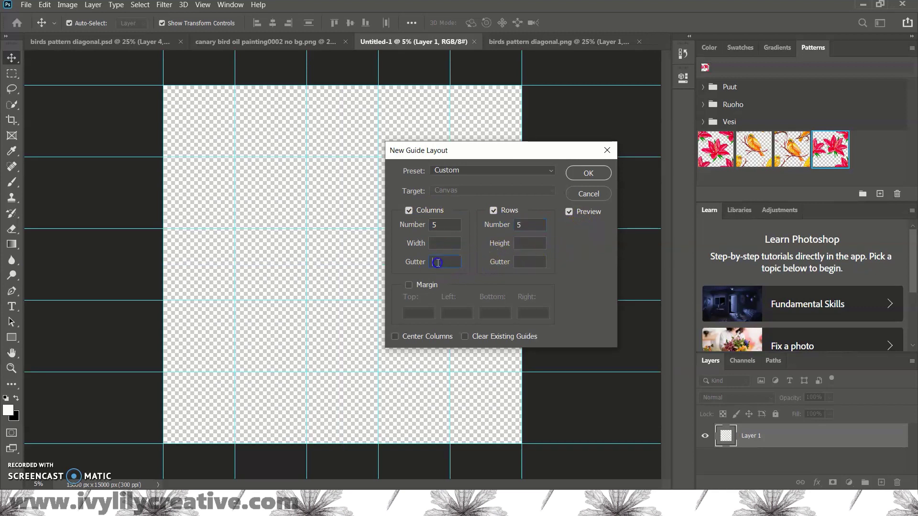
pyautogui.click(604, 171)
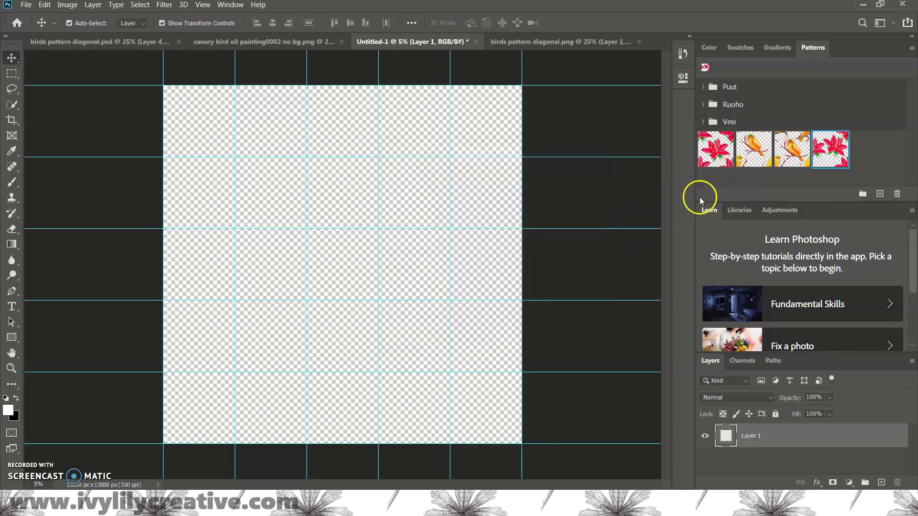
# - Drag the canary tile from the PNG document into Untitled-1's top-left guide cell
pyautogui.click(527, 39)
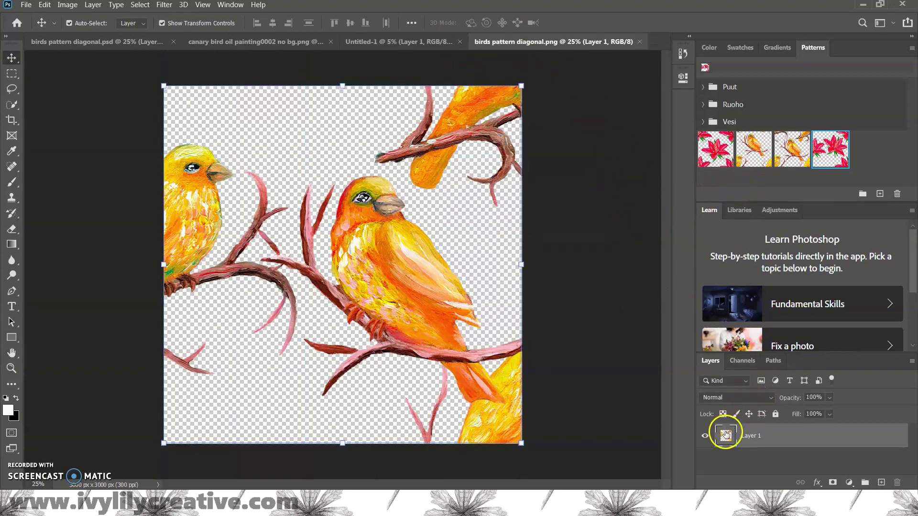
pyautogui.moveTo(726, 434)
pyautogui.mouseDown()
pyautogui.moveTo(242, 129)
pyautogui.moveTo(210, 123)
pyautogui.mouseUp()
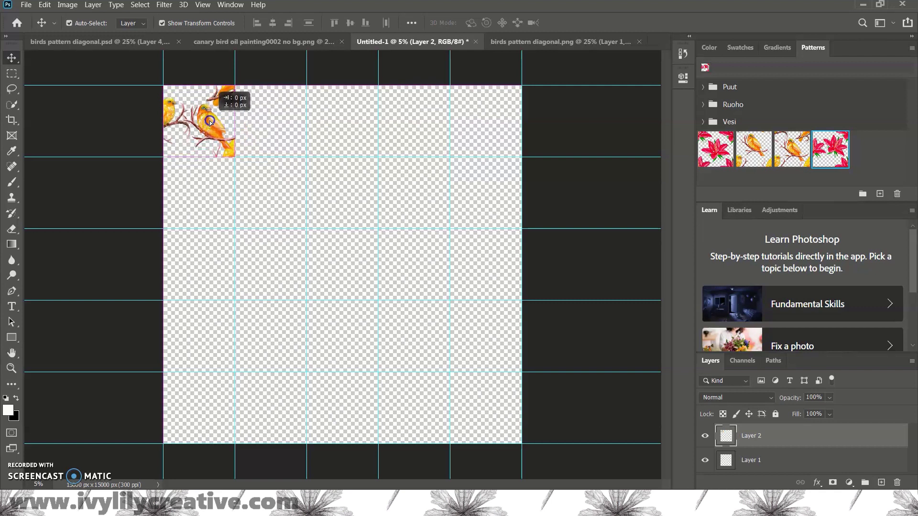
# - Duplicate the canary tile layer several times, keeping the default copy names
pyautogui.rightClick(788, 441)
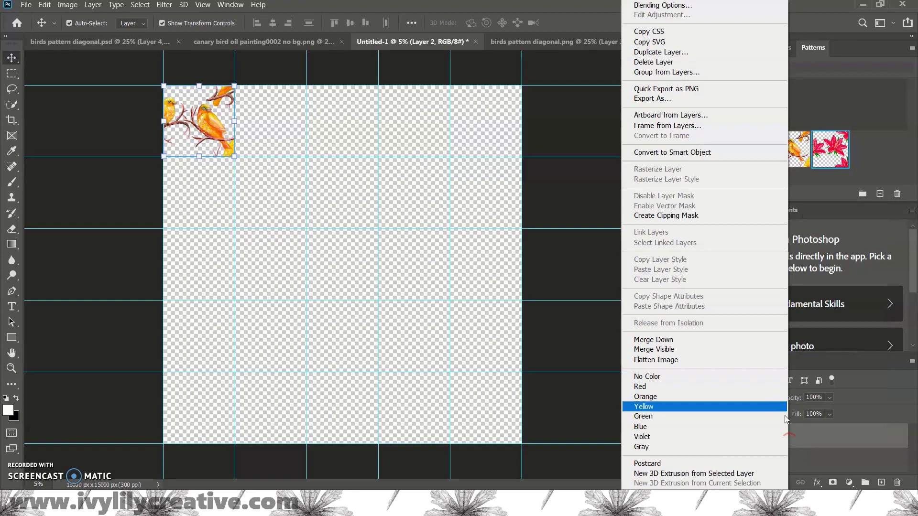
pyautogui.click(713, 55)
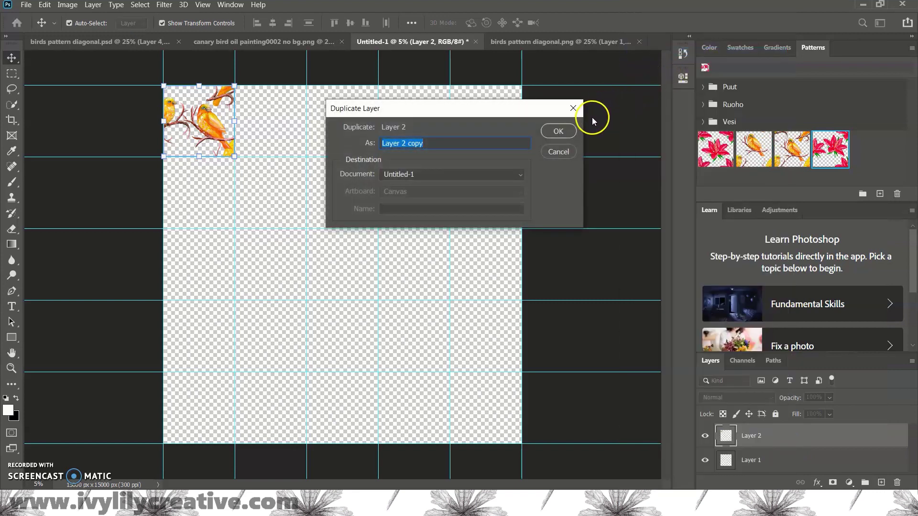
pyautogui.click(574, 131)
pyautogui.rightClick(789, 441)
pyautogui.click(714, 57)
pyautogui.press('Return')
pyautogui.rightClick(789, 441)
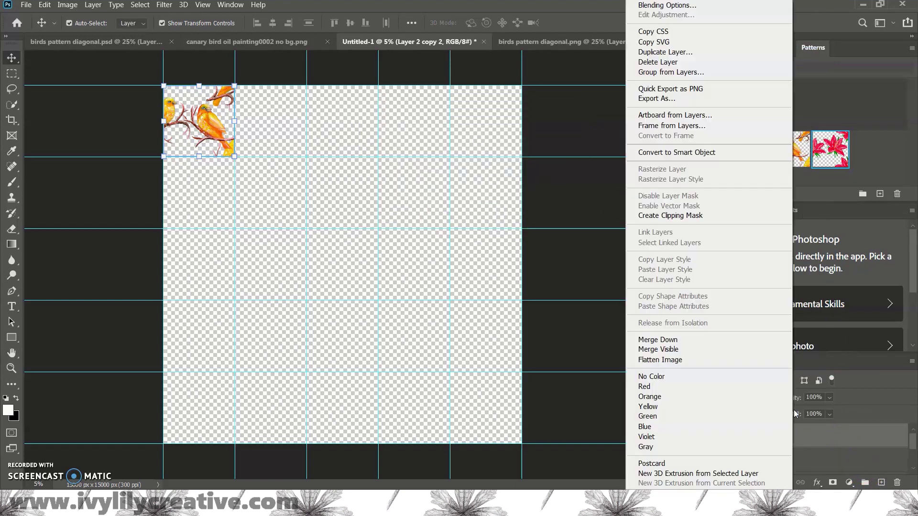
pyautogui.click(713, 56)
# - Keep duplicating up to Layer 2 copy 6 and move one copy into the cell below
pyautogui.rightClick(789, 441)
pyautogui.click(767, 52)
pyautogui.click(559, 129)
pyautogui.rightClick(811, 441)
pyautogui.click(768, 52)
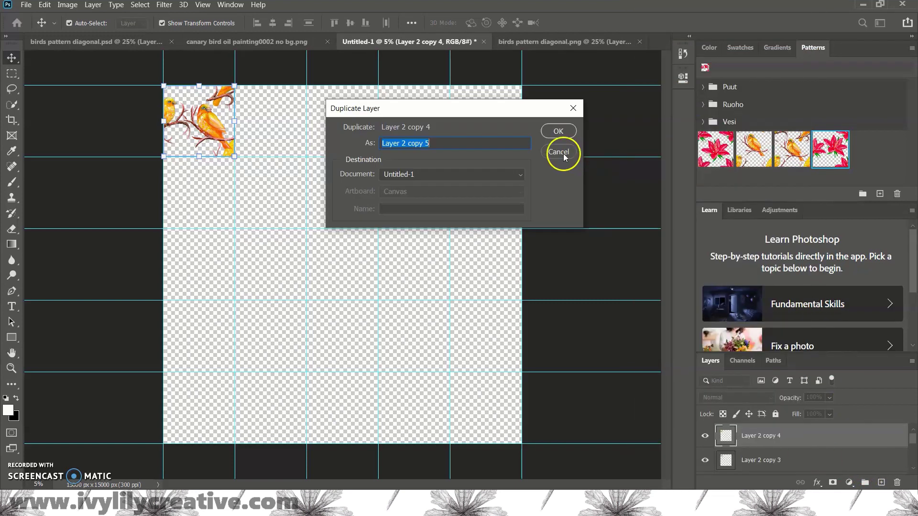
pyautogui.rightClick(782, 438)
pyautogui.click(655, 52)
pyautogui.press('Return')
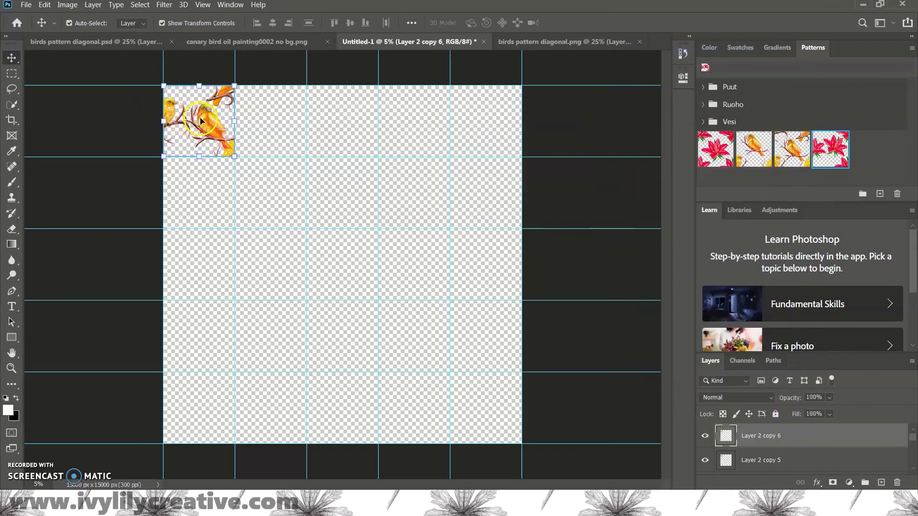
pyautogui.moveTo(203, 122)
pyautogui.mouseDown()
pyautogui.moveTo(204, 400)
pyautogui.moveTo(274, 156)
pyautogui.mouseUp()
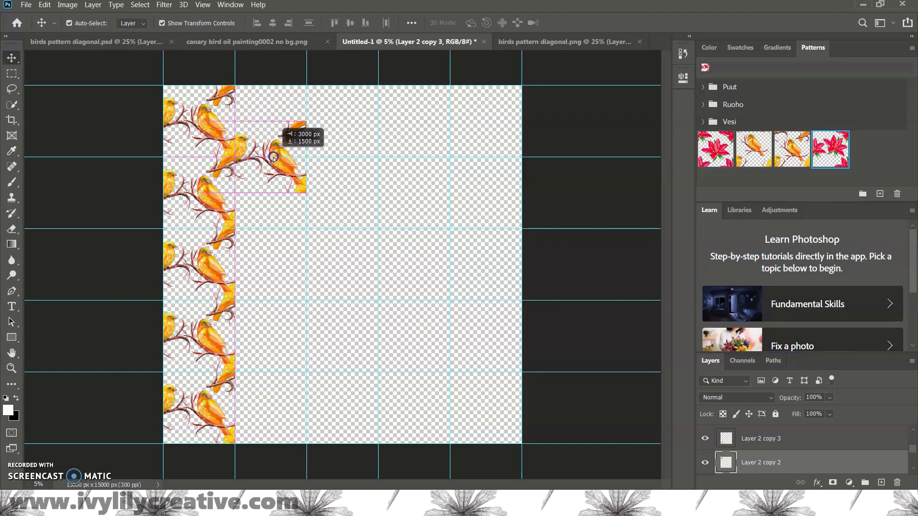
# - Move a tile copy into column two and duplicate it, reaching Layer 2 copy 8
pyautogui.moveTo(200, 117); pyautogui.dragTo(273, 222)
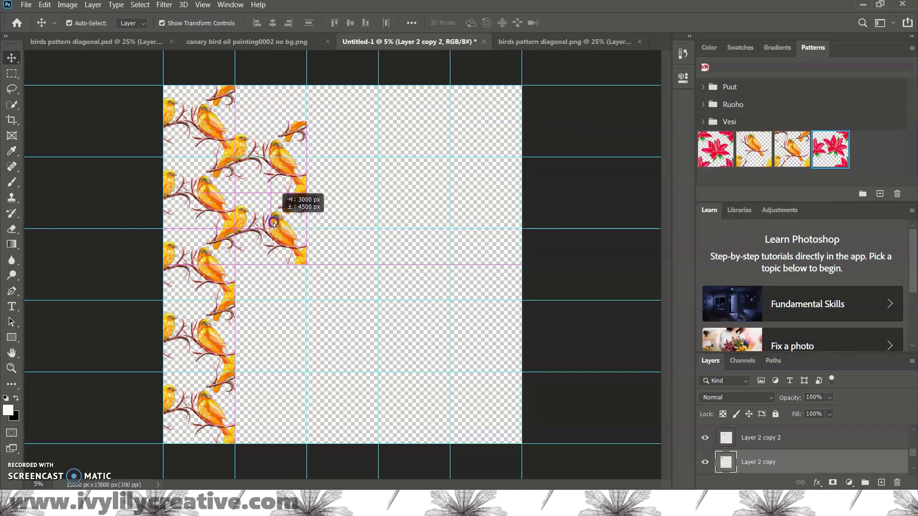
pyautogui.rightClick(755, 437)
pyautogui.click(615, 31)
pyautogui.click(553, 129)
pyautogui.rightClick(755, 437)
pyautogui.click(615, 31)
pyautogui.press('Return')
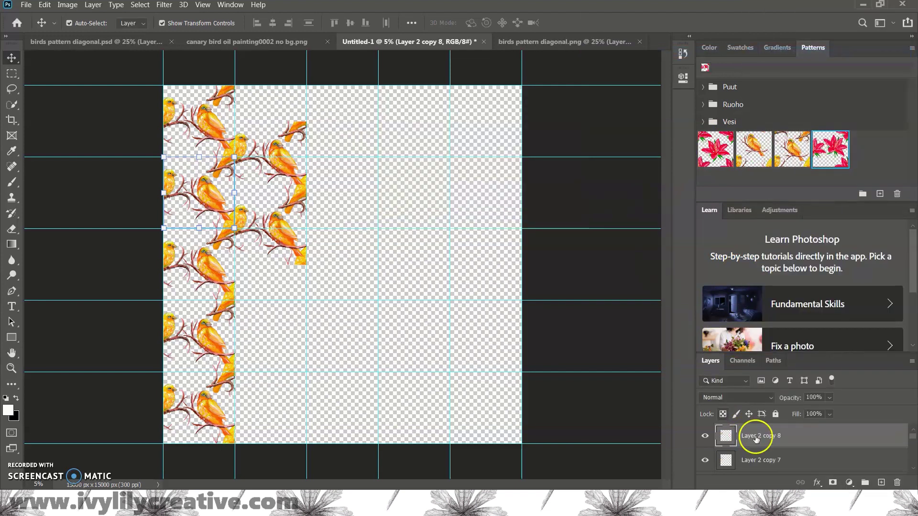
# - Duplicate tiles up to Layer 2 copy 12 and place copies in columns two and three
pyautogui.rightClick(754, 438)
pyautogui.click(648, 52)
pyautogui.click(553, 129)
pyautogui.press('Return')
pyautogui.press('Return')
pyautogui.rightClick(754, 437)
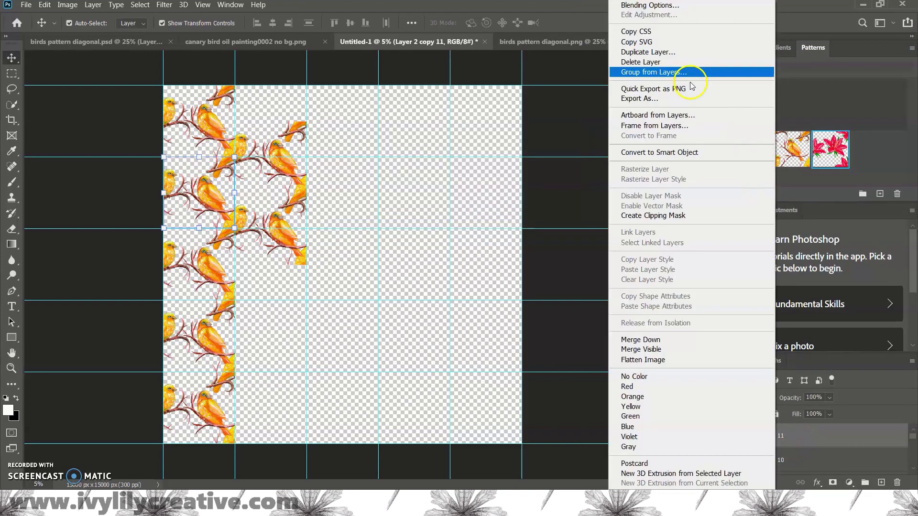
pyautogui.click(648, 51)
pyautogui.press('Return')
pyautogui.moveTo(215, 194); pyautogui.dragTo(230, 247)
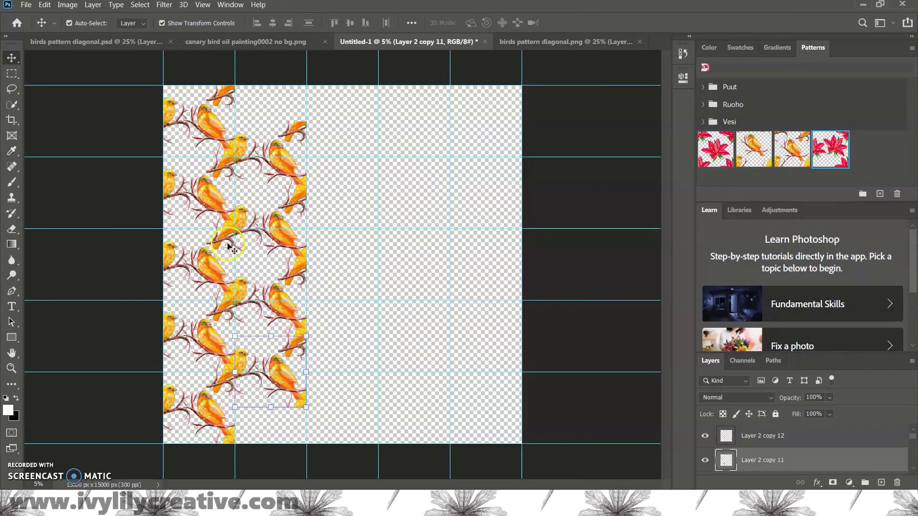
pyautogui.moveTo(208, 188)
pyautogui.mouseDown()
pyautogui.moveTo(321, 189)
pyautogui.moveTo(318, 176)
pyautogui.moveTo(338, 275)
pyautogui.moveTo(321, 330)
pyautogui.moveTo(364, 387)
pyautogui.moveTo(409, 256)
pyautogui.moveTo(426, 144)
pyautogui.moveTo(412, 363)
pyautogui.mouseUp()
pyautogui.scroll(2, 379, 434)
# - Duplicate Layer 2 copy 20 and place tile copies in the fourth column and along the top edge
pyautogui.moveTo(306, 191)
pyautogui.mouseDown()
pyautogui.moveTo(479, 408)
pyautogui.moveTo(436, 205)
pyautogui.moveTo(338, 147)
pyautogui.moveTo(561, 228)
pyautogui.mouseUp()
pyautogui.scroll(1, 561, 228)
pyautogui.scroll(3, 560, 229)
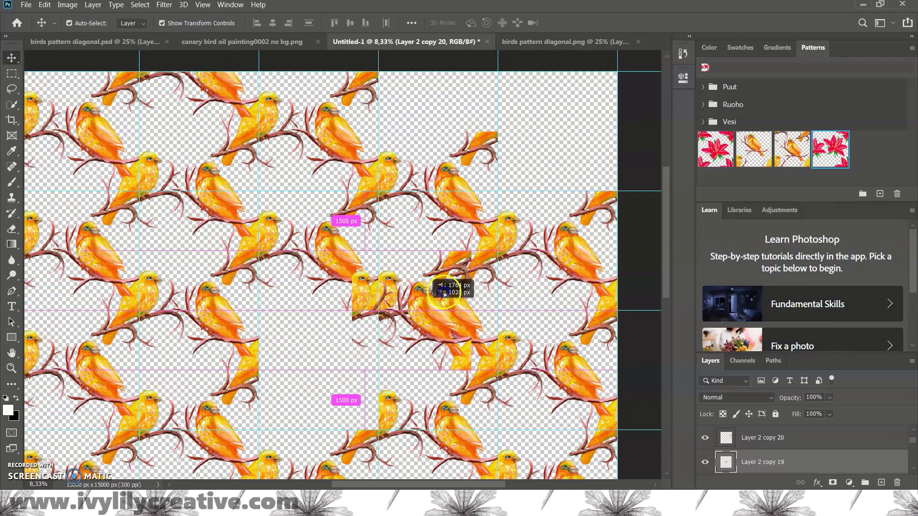
pyautogui.click(762, 439)
pyautogui.rightClick(762, 439)
pyautogui.click(645, 180)
pyautogui.moveTo(560, 287); pyautogui.dragTo(560, 167)
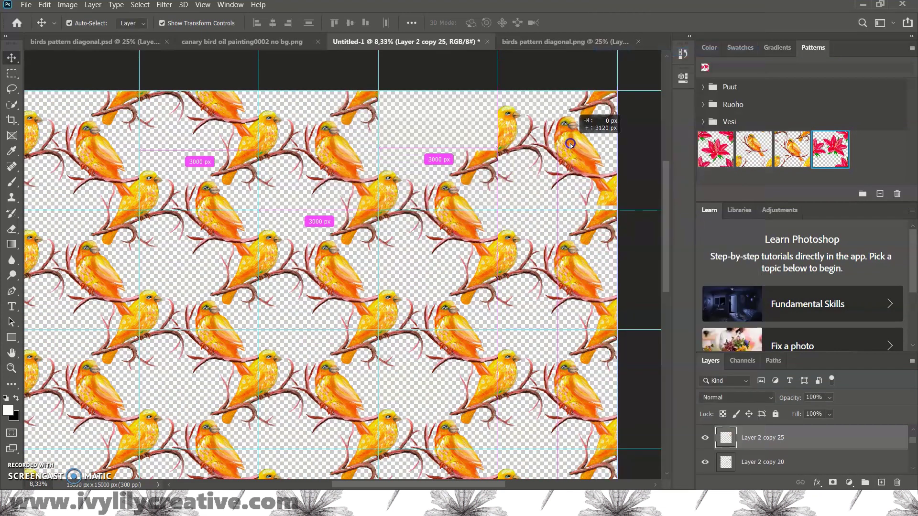
pyautogui.rightClick(746, 437)
pyautogui.click(814, 180)
pyautogui.click(552, 128)
pyautogui.moveTo(552, 128); pyautogui.dragTo(457, 71)
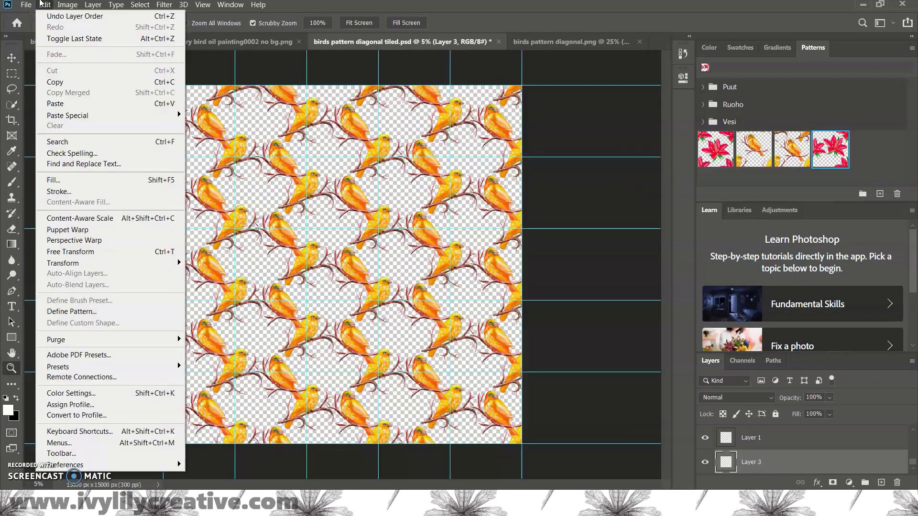
pyautogui.click(52, 180)
# - Fill Layer 3 with the black background colour and clear all guides
pyautogui.click(462, 125)
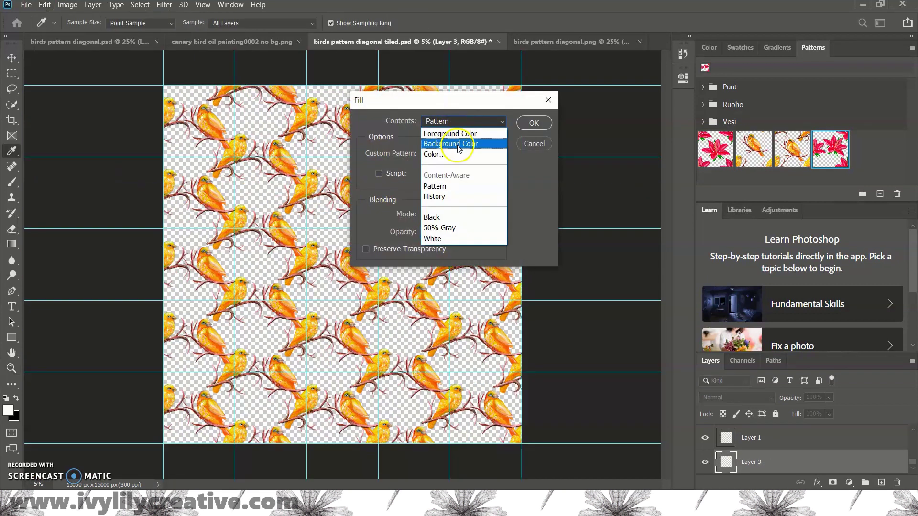
pyautogui.click(463, 212)
pyautogui.click(529, 122)
pyautogui.click(204, 4)
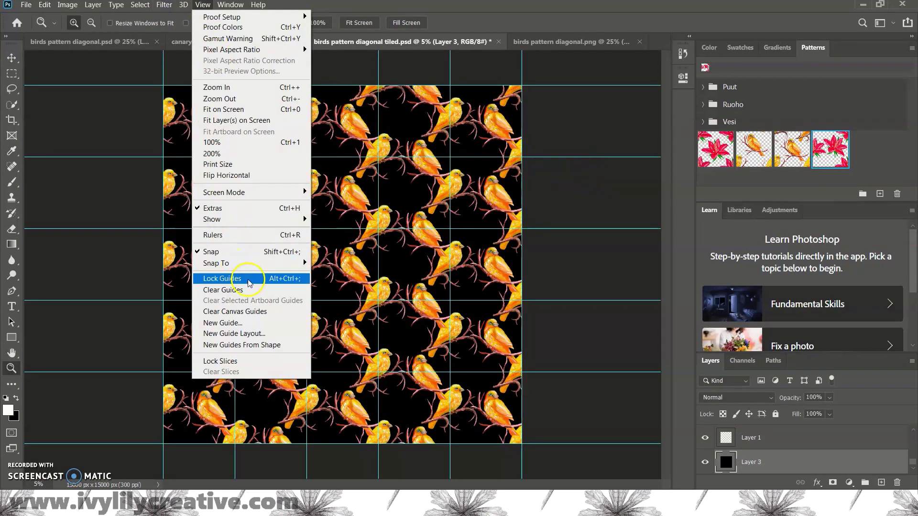
pyautogui.click(223, 290)
# - Inspect the pattern seams at 100%, then return to the original pattern unit document
pyautogui.moveTo(201, 311); pyautogui.dragTo(608, 271)
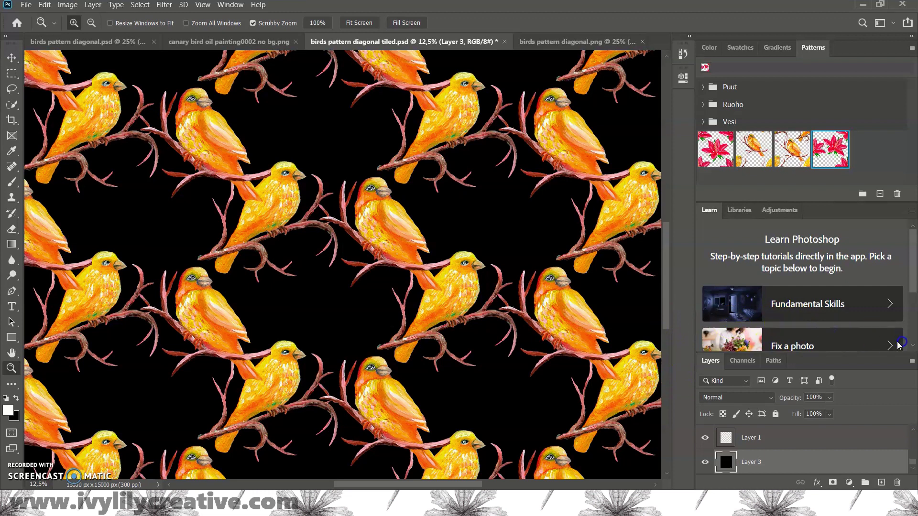
pyautogui.click(909, 41)
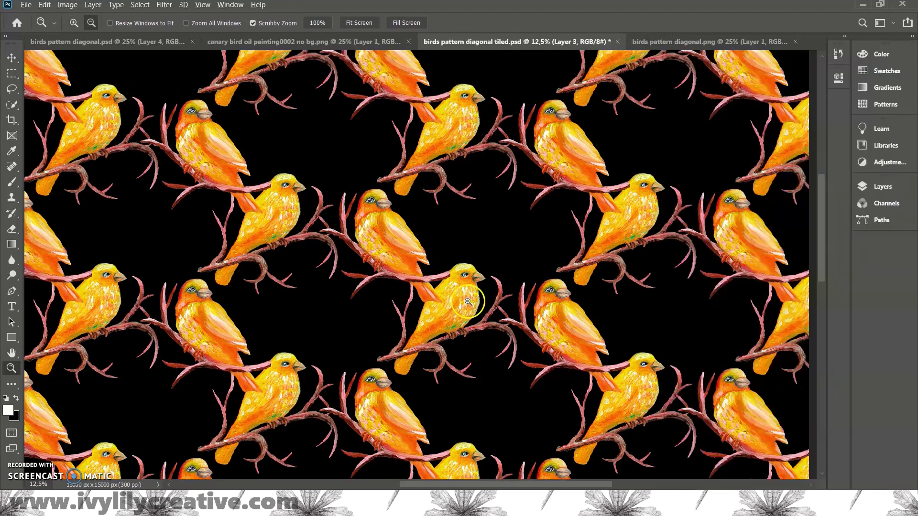
pyautogui.hotkey('ctrl', '1')
pyautogui.scroll(-1, 571, 269)
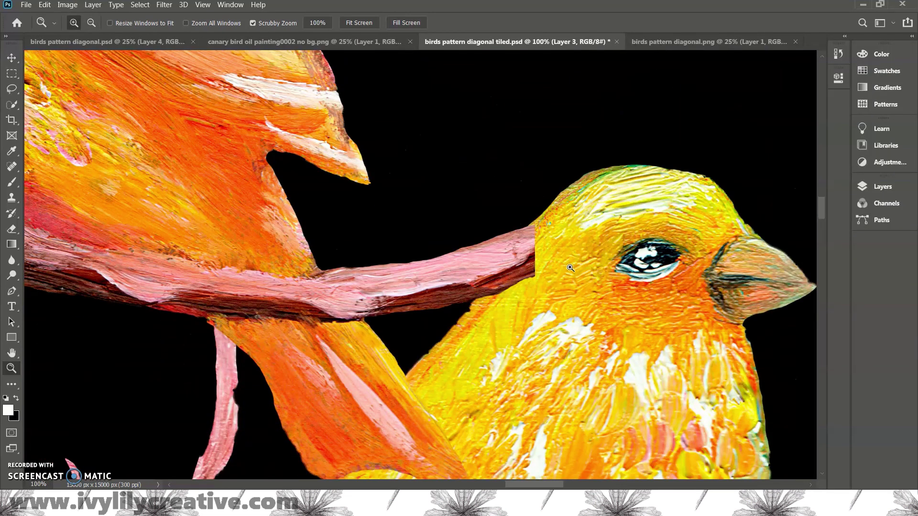
pyautogui.scroll(-6, 567, 269)
pyautogui.click(108, 41)
pyautogui.press('v')
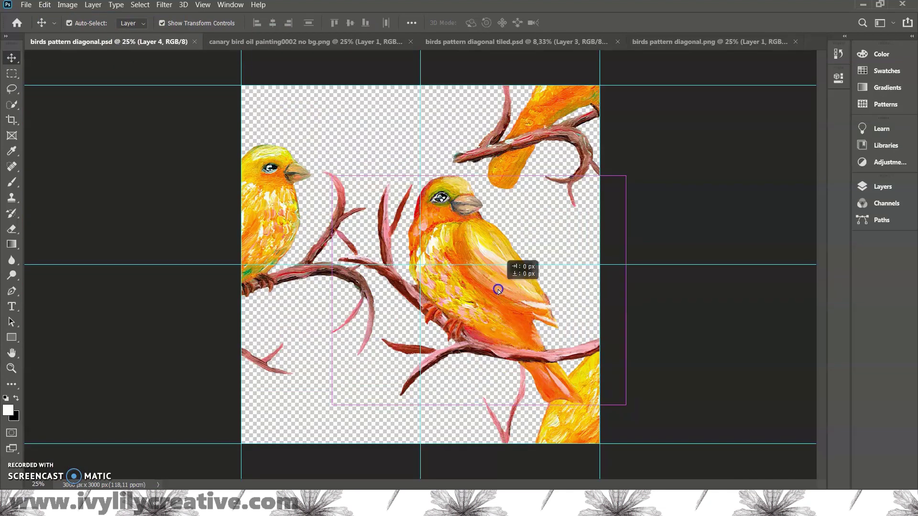
# - Drag the middle canary left and slightly up within the pattern unit
pyautogui.moveTo(499, 289); pyautogui.dragTo(470, 290)
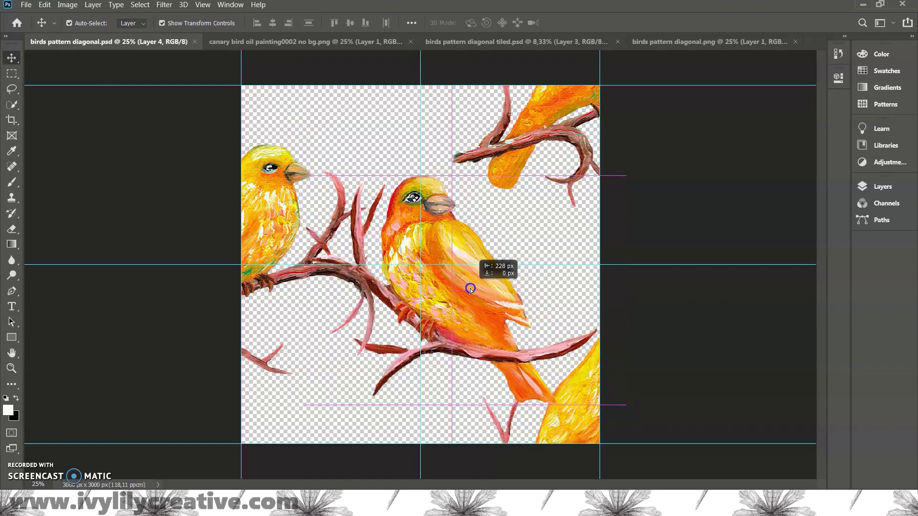
pyautogui.moveTo(470, 288)
pyautogui.mouseDown()
pyautogui.moveTo(460, 266)
pyautogui.moveTo(461, 276)
pyautogui.moveTo(477, 266)
pyautogui.moveTo(469, 271)
pyautogui.mouseUp()
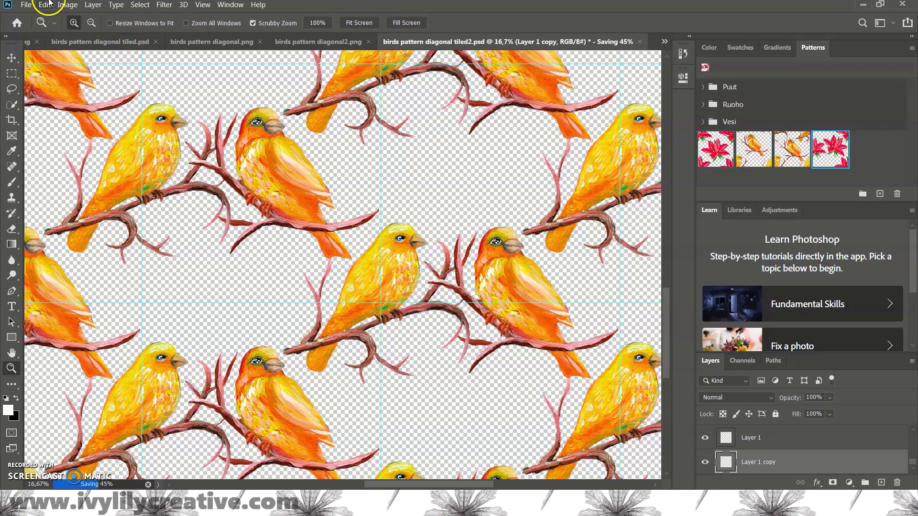
# - Fill the lower layer of birds pattern diagonal tiled2 with the black background colour
pyautogui.click(46, 5)
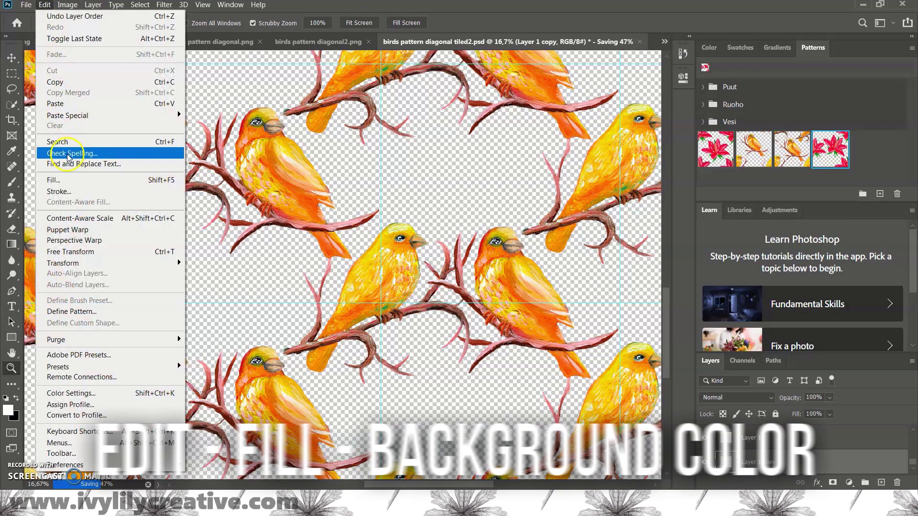
pyautogui.click(72, 179)
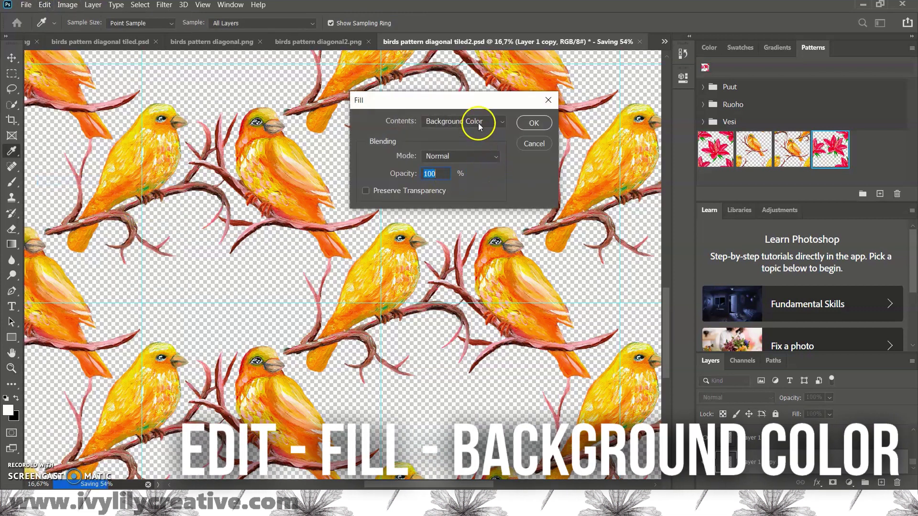
pyautogui.click(466, 121)
pyautogui.click(531, 123)
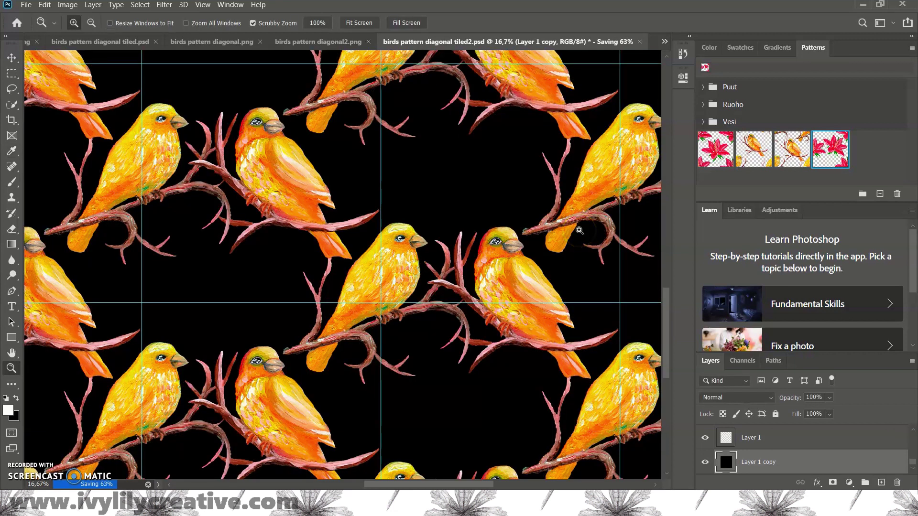
# - Start a Save As for the black-background tiled pattern, as JPEG 'birds pattern diagonal tiled2'
pyautogui.hotkey('ctrl', '0')
pyautogui.click(26, 4)
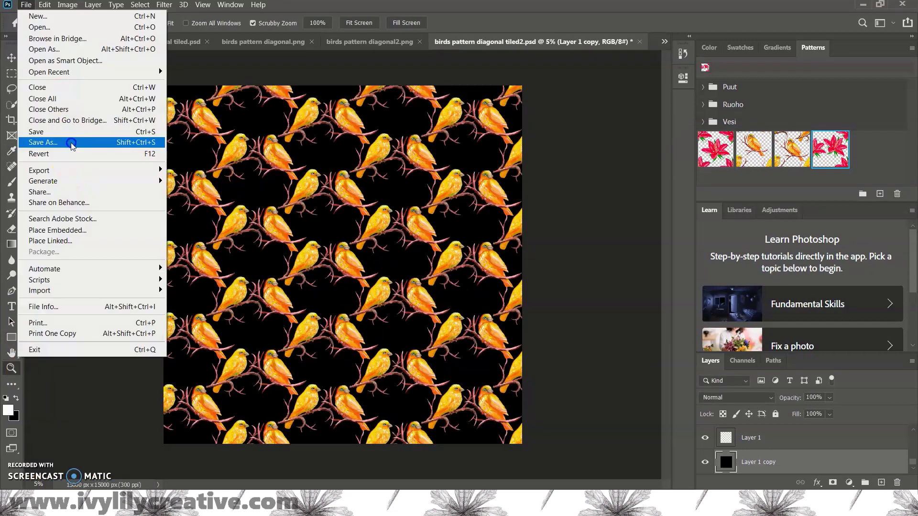
pyautogui.click(43, 141)
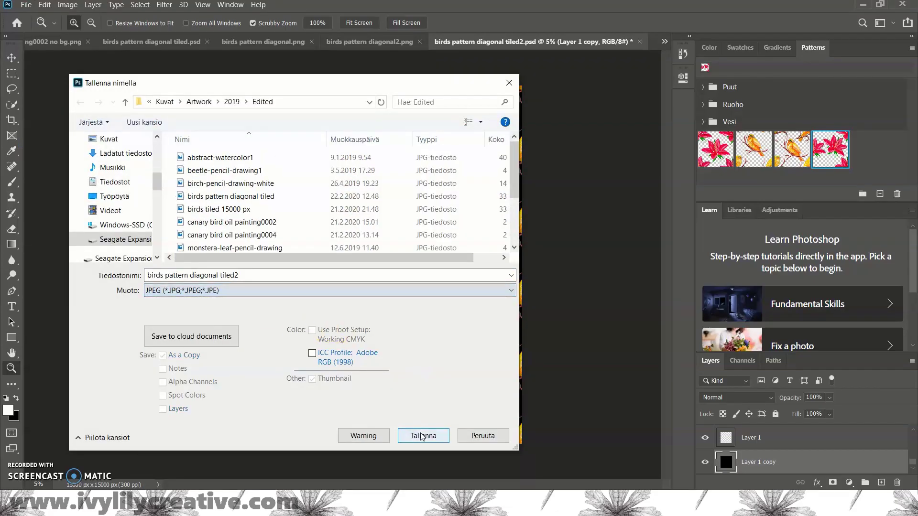